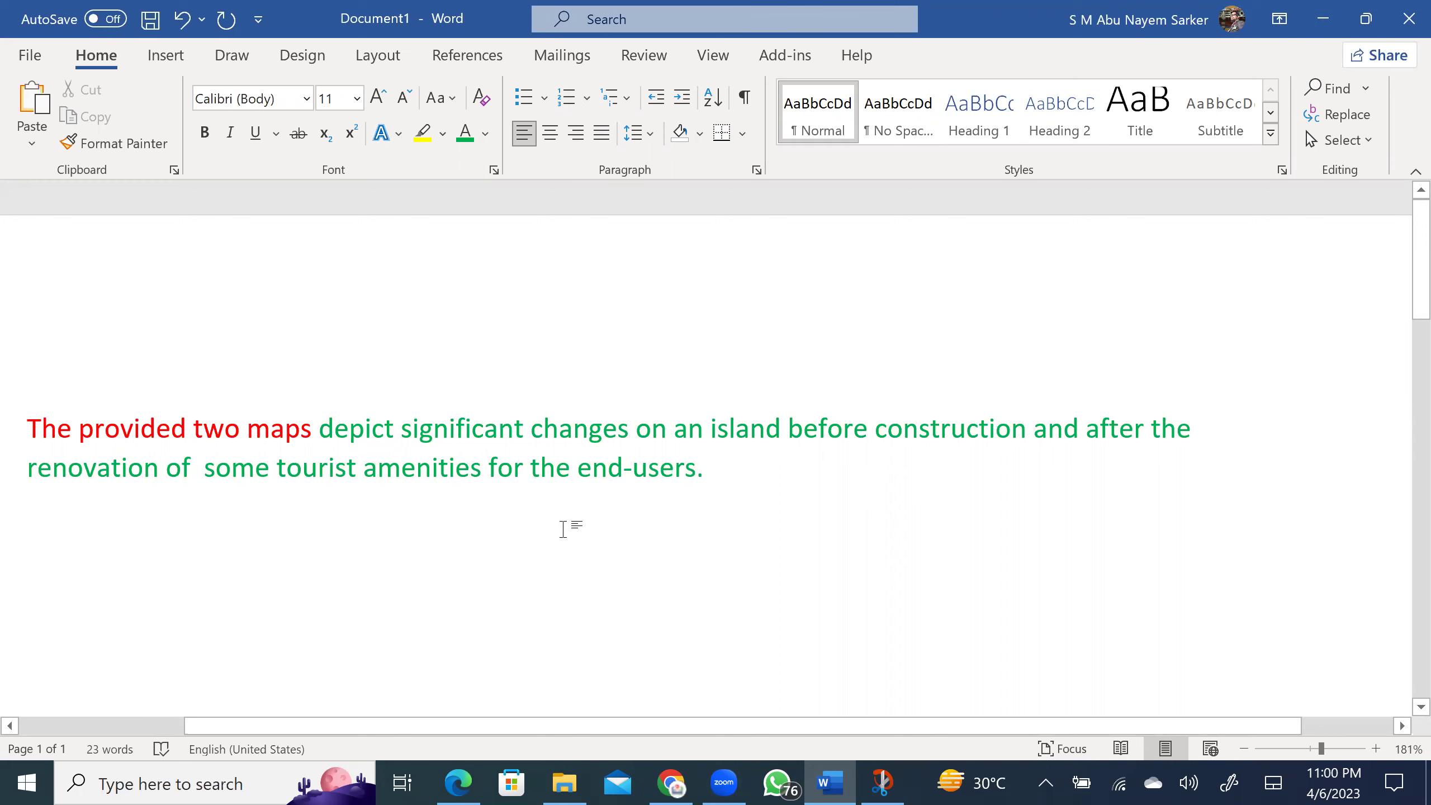
# Copy the entire introduction sentence about the two island maps from the document
pyautogui.moveTo(28, 429); pyautogui.dragTo(725, 479)
pyautogui.hotkey('ctrl', 'c')
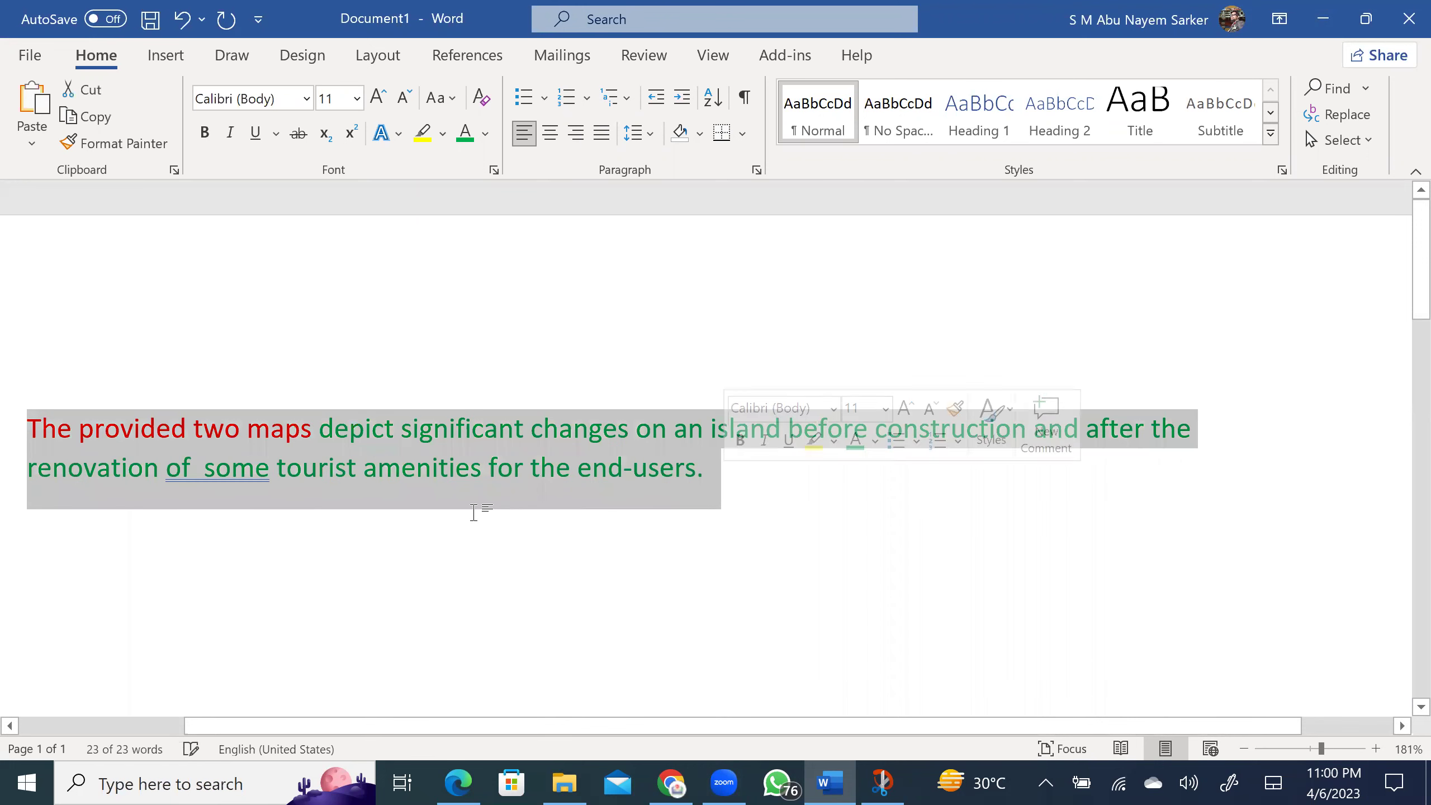
pyautogui.rightClick(399, 498)
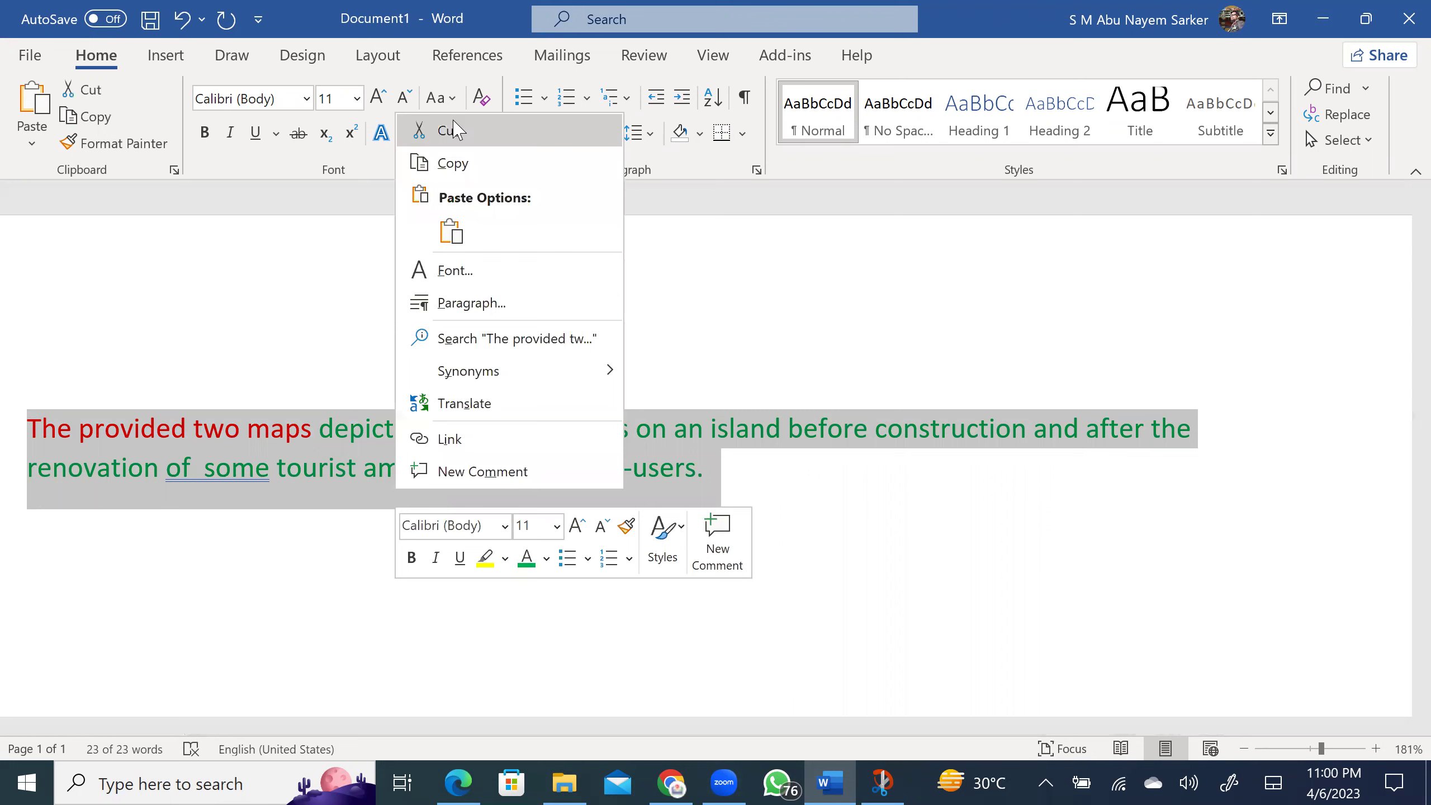
pyautogui.click(453, 163)
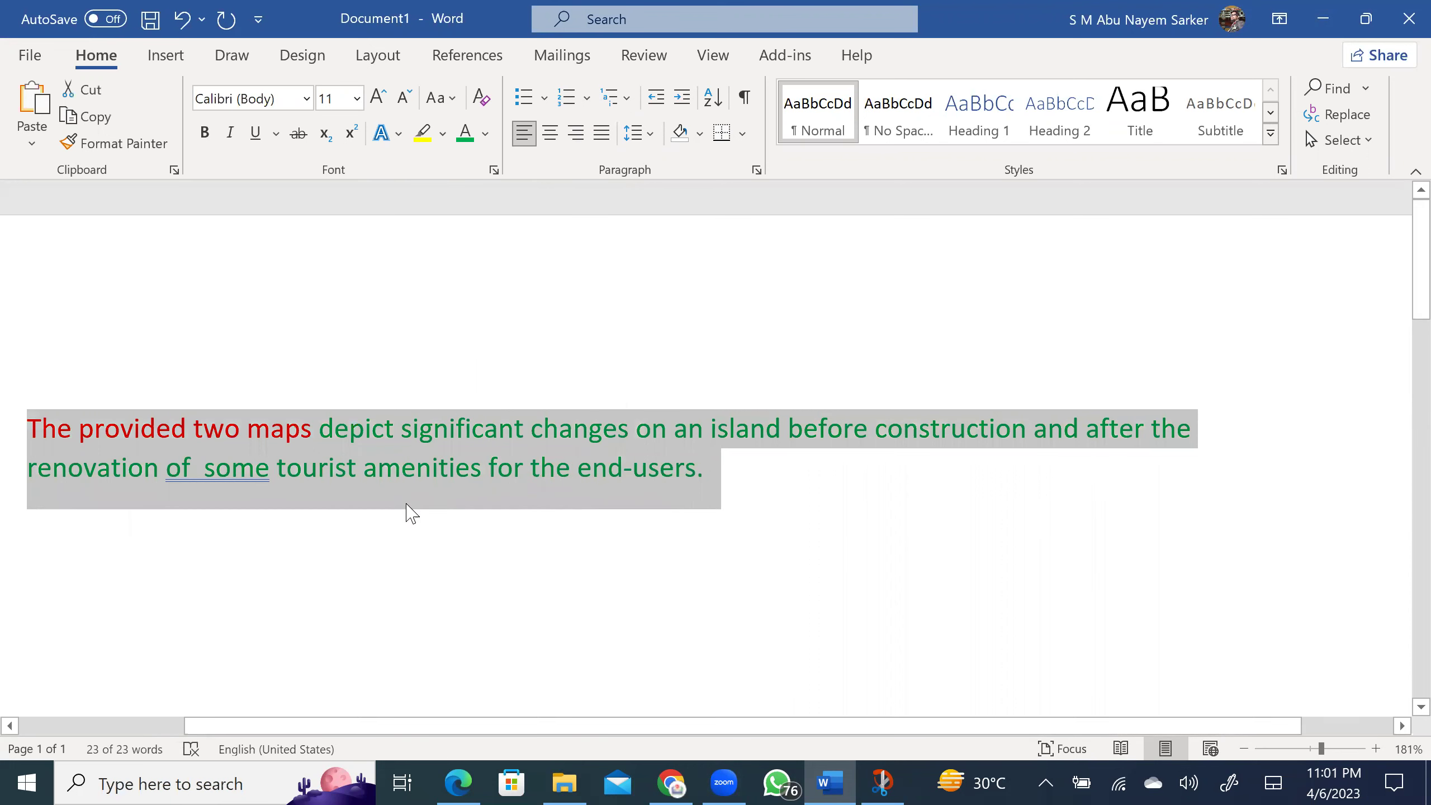
# Apply the grammar correction that removes the extra space between "of" and "some" in the introduction sentence
pyautogui.click(287, 604)
pyautogui.rightClick(228, 474)
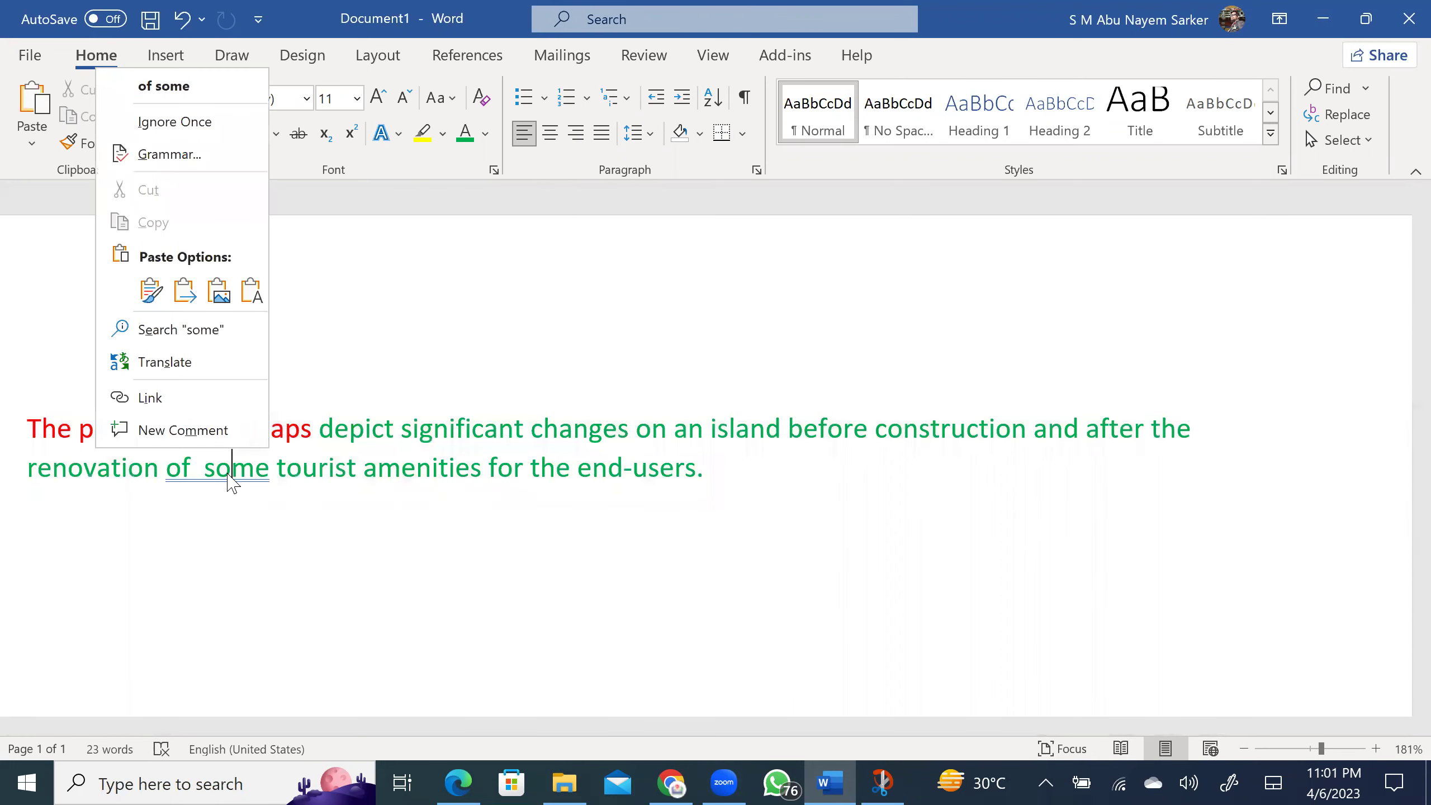
pyautogui.click(187, 99)
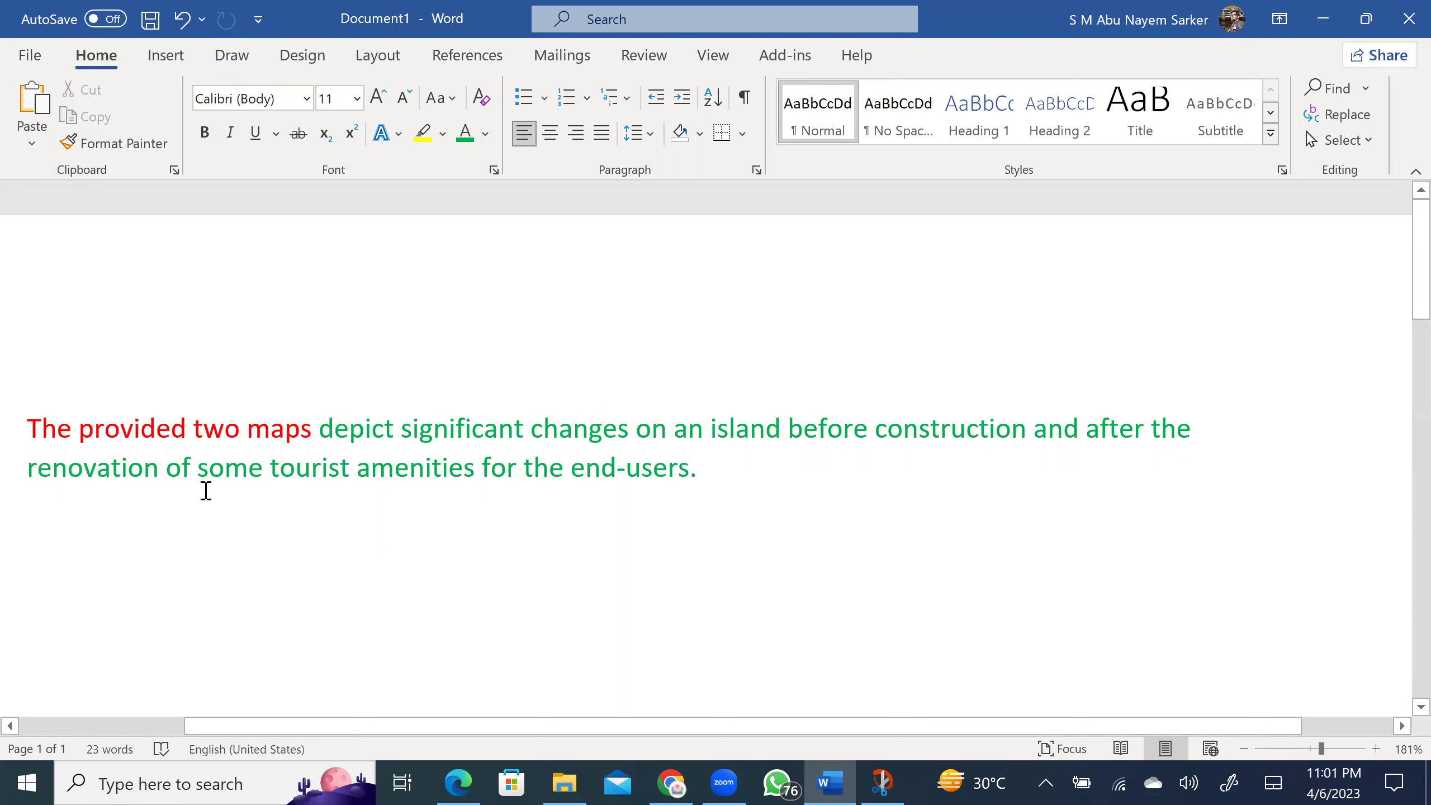
pyautogui.moveTo(269, 473); pyautogui.dragTo(405, 493)
pyautogui.click(449, 526)
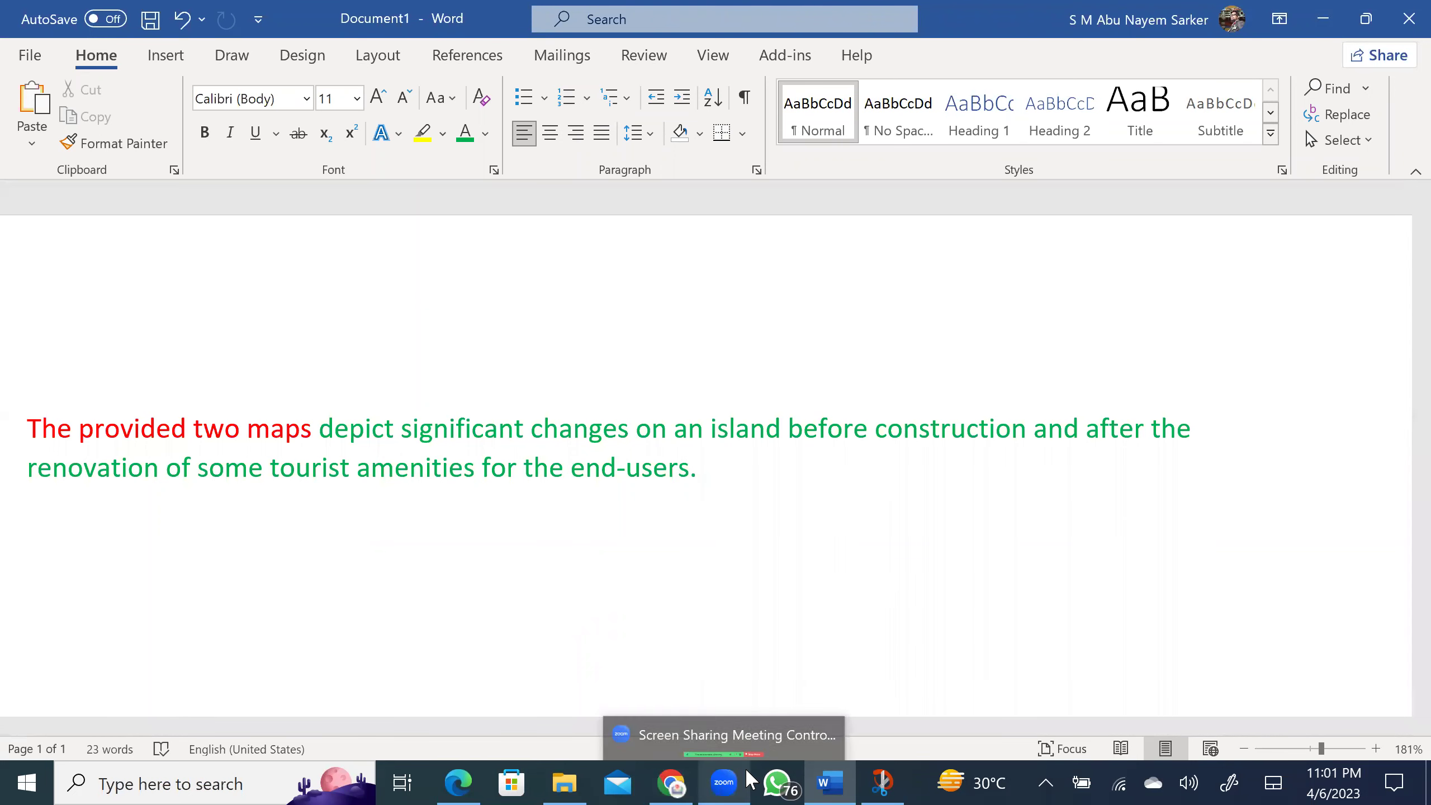
# Switch to Chrome and replace the sugar-process text in the SmallSEOTools plagiarism checker with the copied maps sentence
pyautogui.click(672, 779)
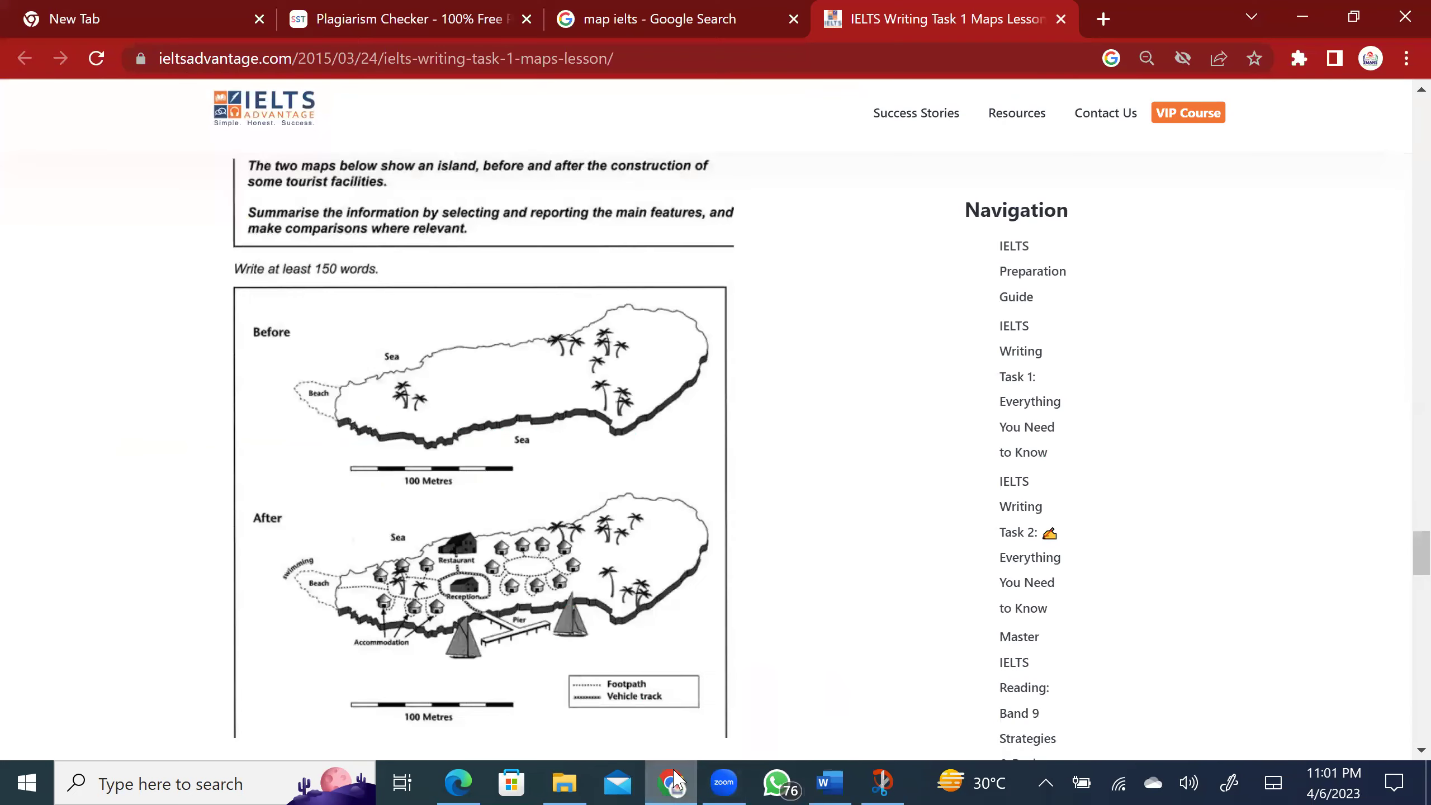
pyautogui.click(342, 27)
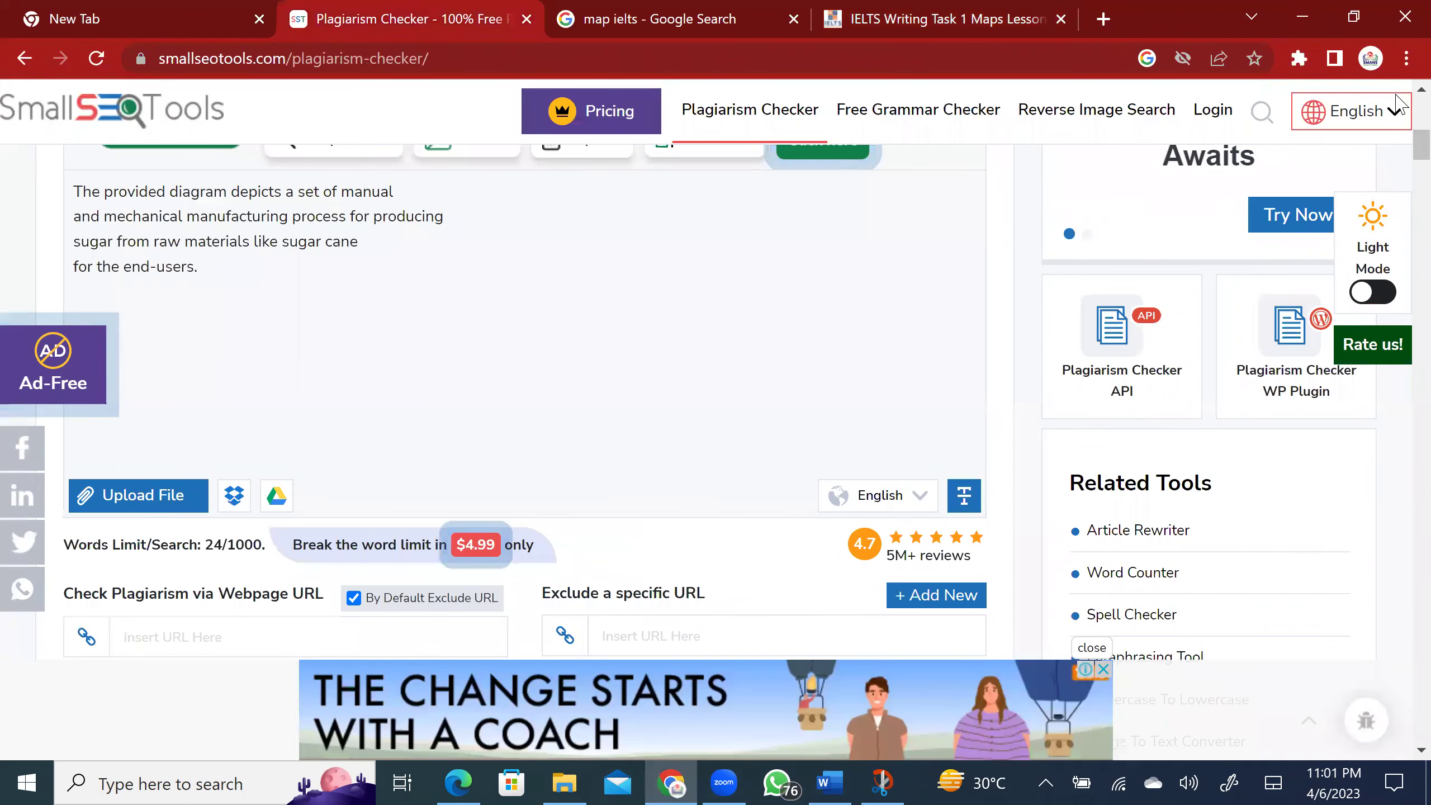
pyautogui.scroll(1, 682, 205)
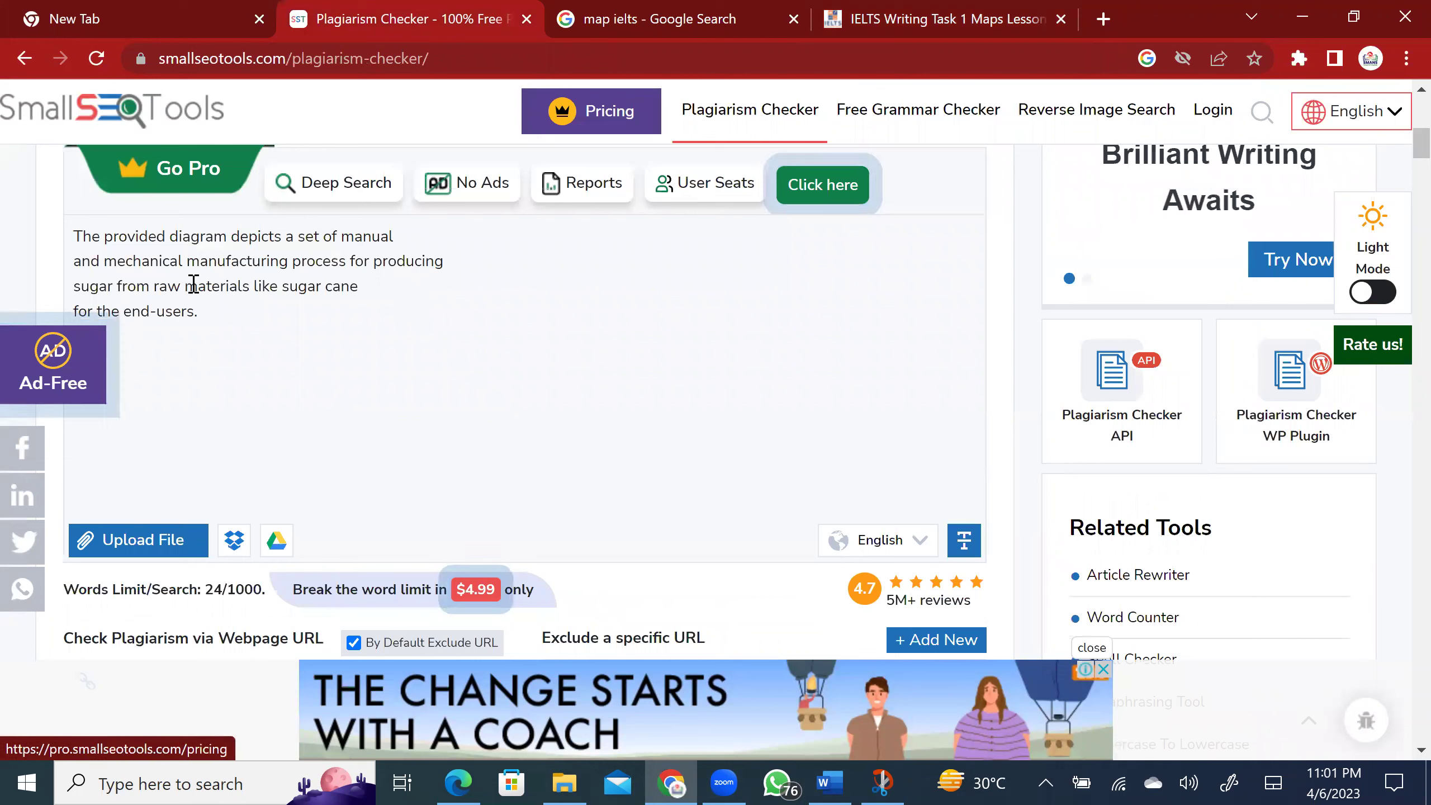
pyautogui.moveTo(195, 314); pyautogui.dragTo(29, 231)
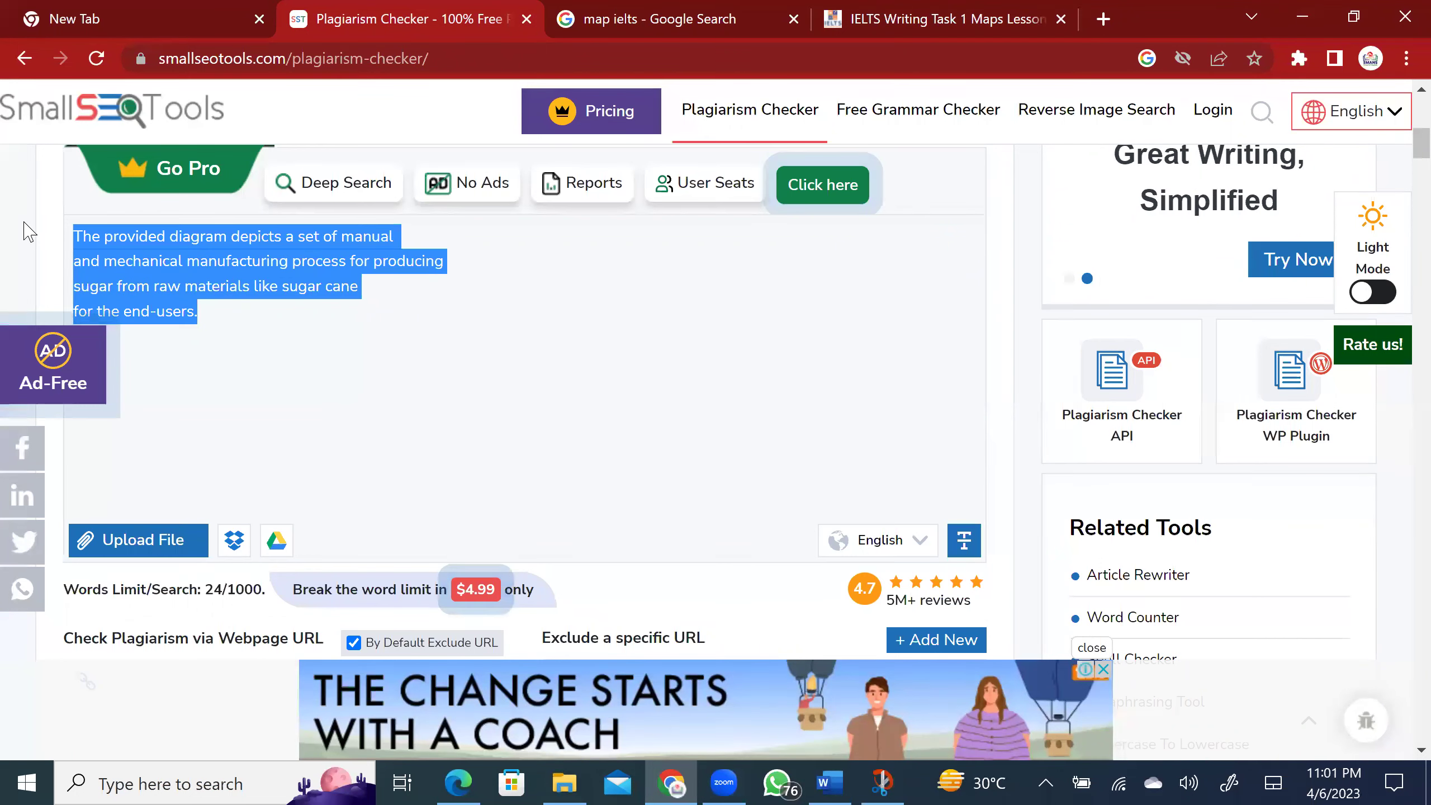
pyautogui.press('BackSpace')
pyautogui.hotkey('ctrl', 'v')
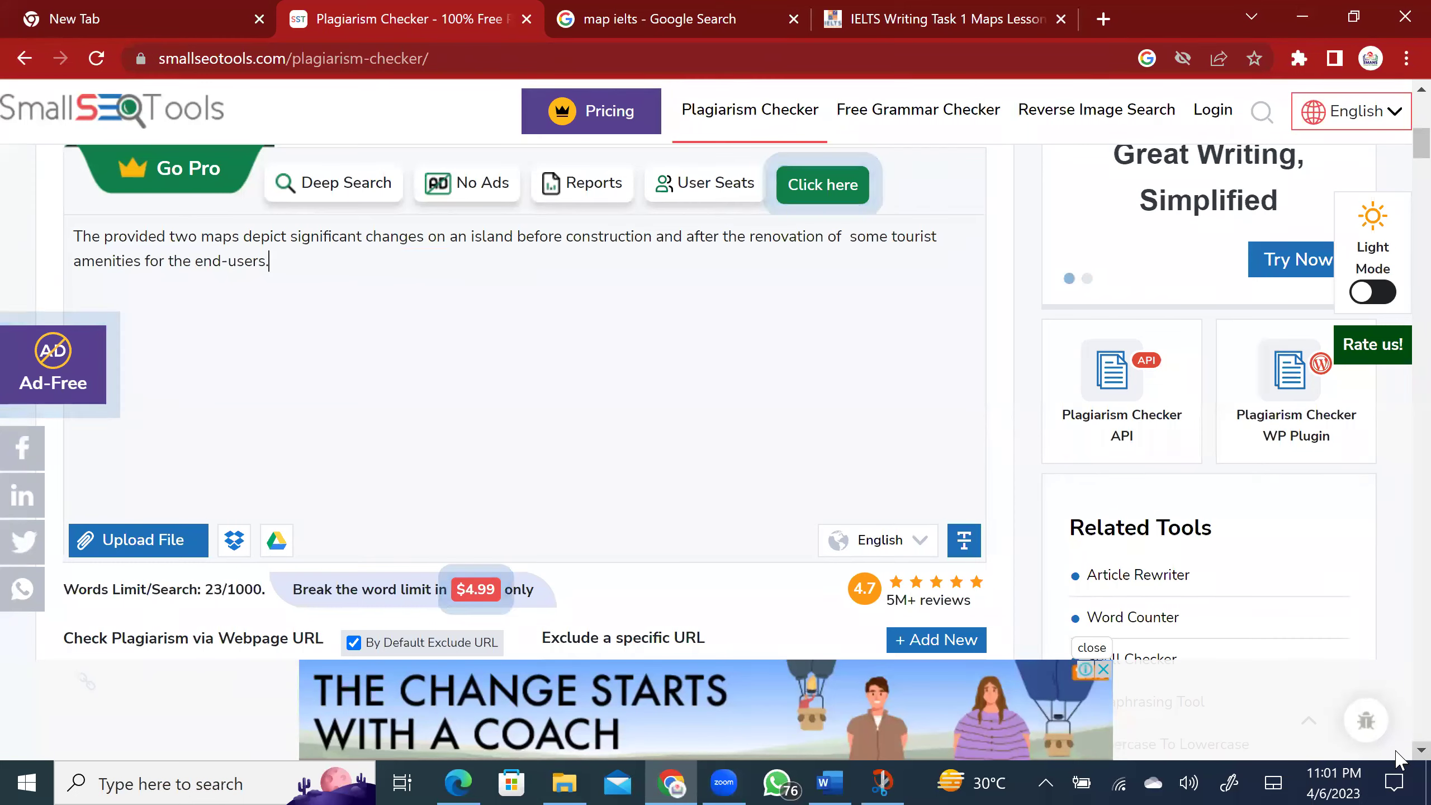
# Complete the "I'm not a robot" verification and run the plagiarism check on the pasted sentence
pyautogui.scroll(-5, 1397, 758)
pyautogui.scroll(-3, 1397, 758)
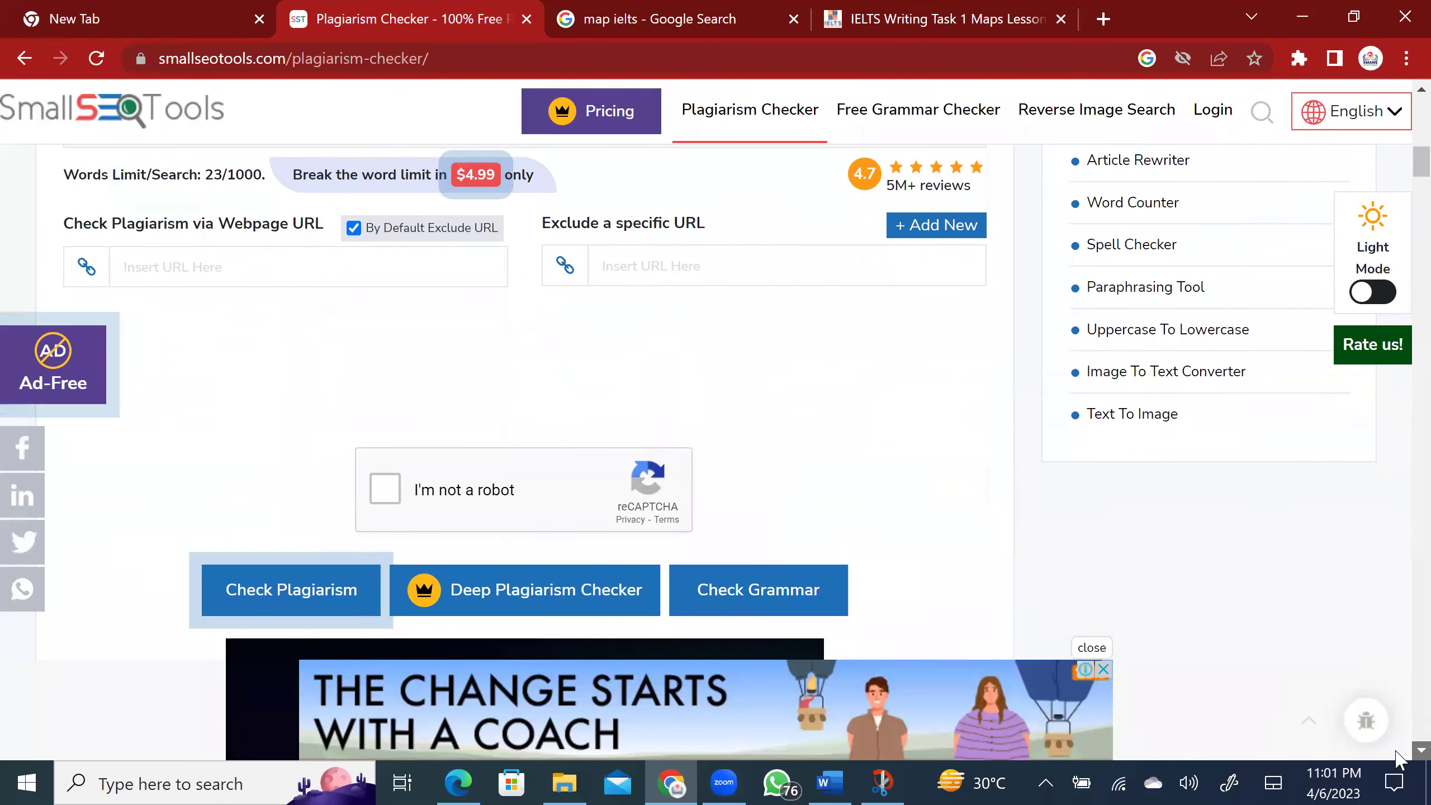
pyautogui.click(386, 412)
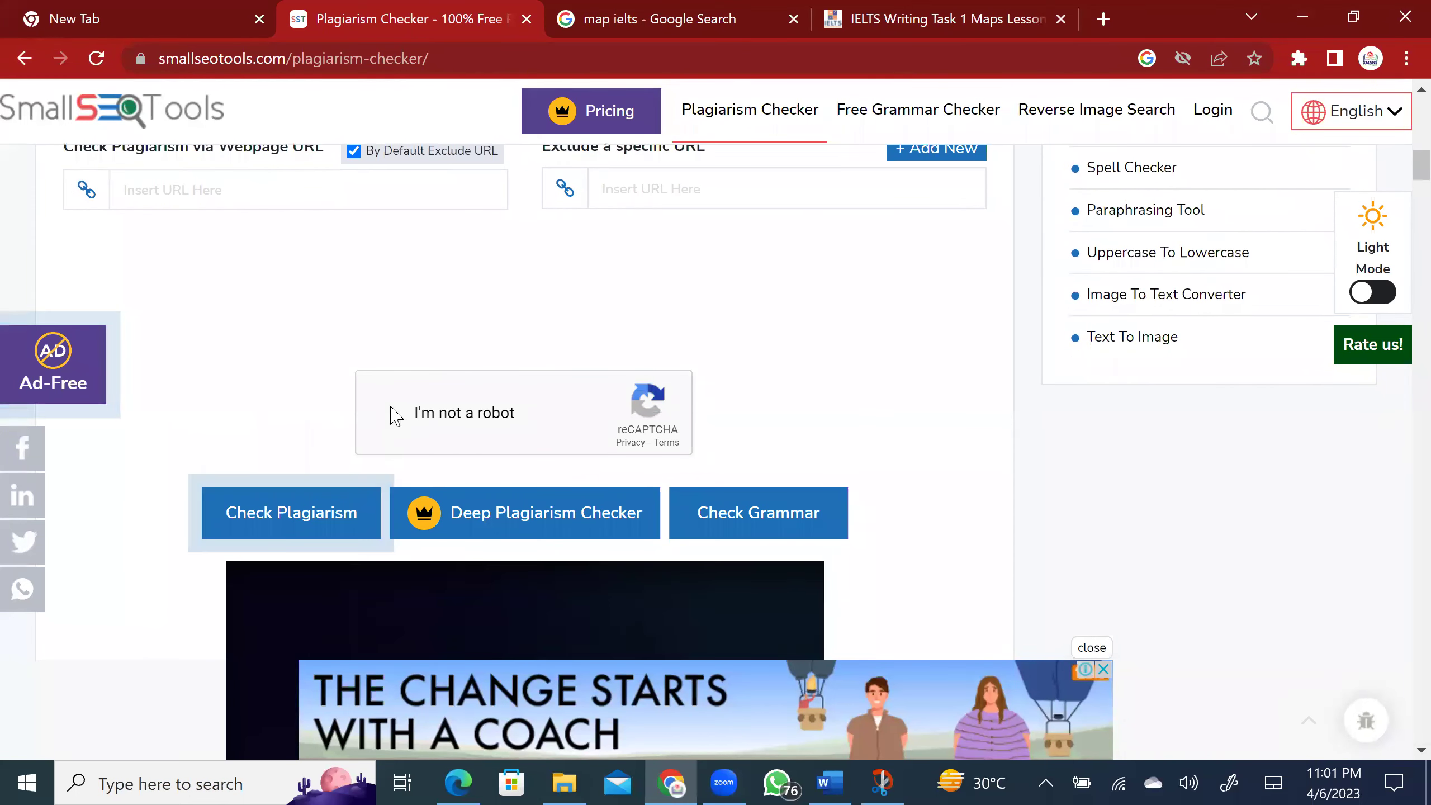
pyautogui.click(314, 530)
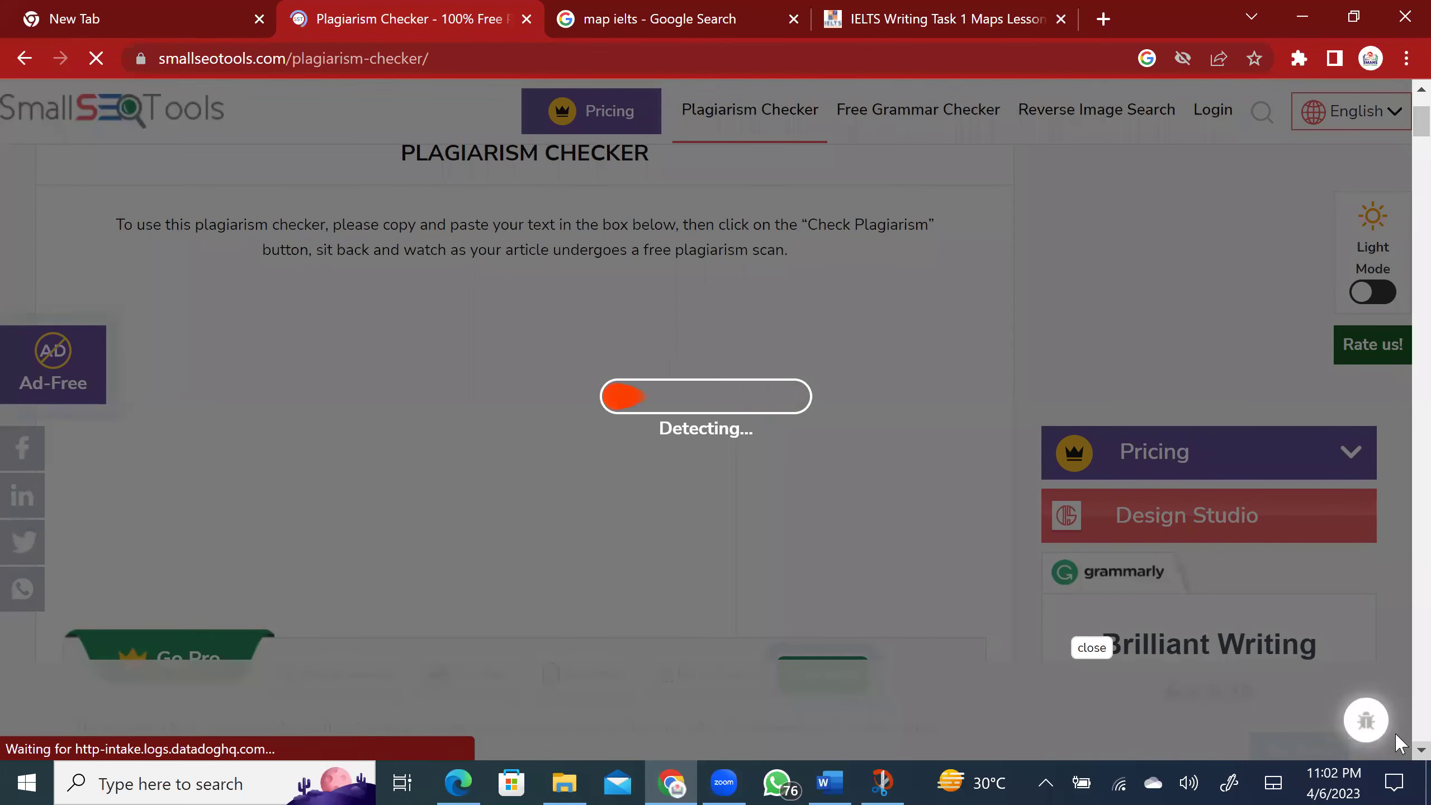
pyautogui.scroll(-1, 1400, 755)
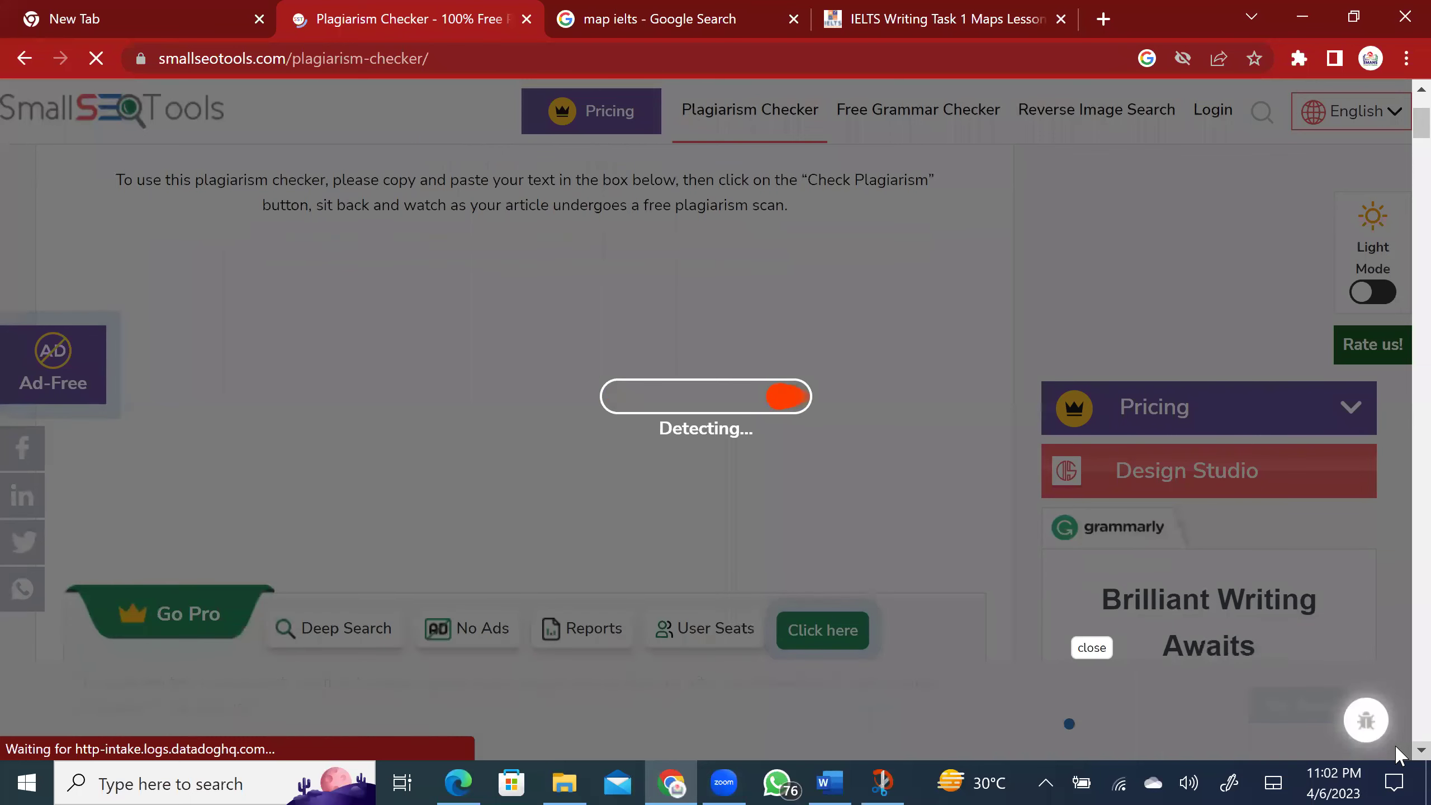
# Switch to Edge to view the sugar cane task prompt in Cambridge AC_16.pdf, and return to the maps sentence in Word
pyautogui.click(471, 781)
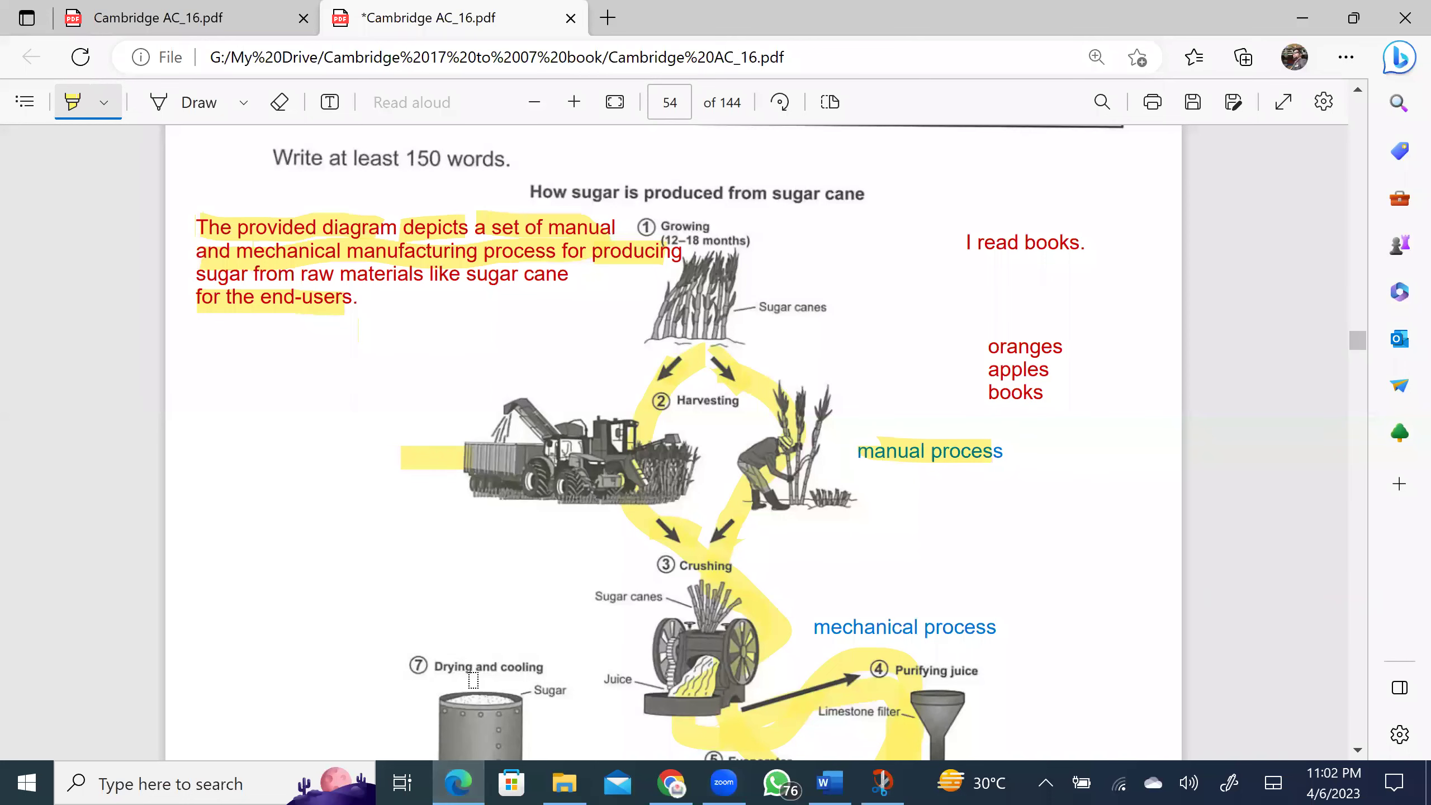
pyautogui.click(1360, 88)
pyautogui.click(1360, 88)
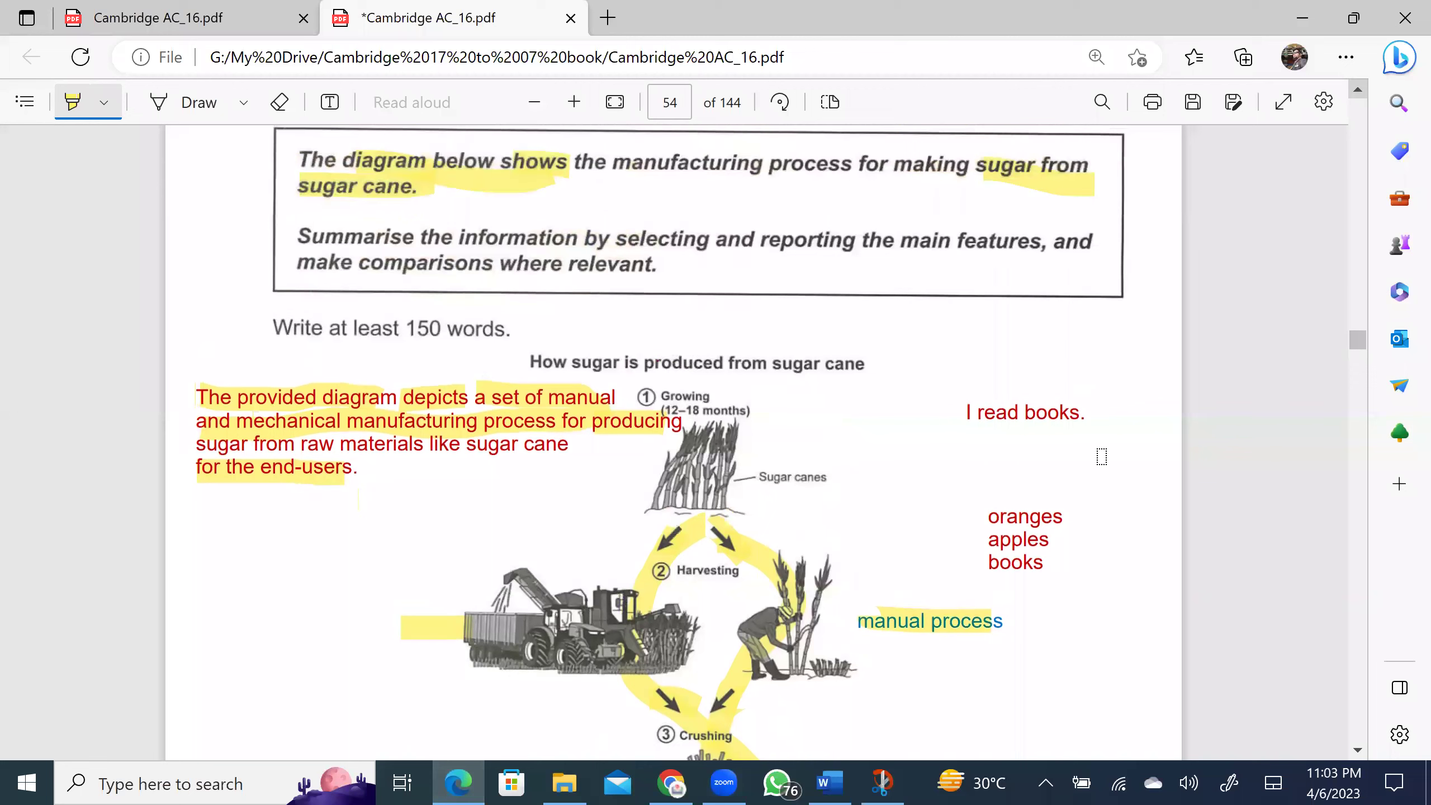
pyautogui.click(882, 782)
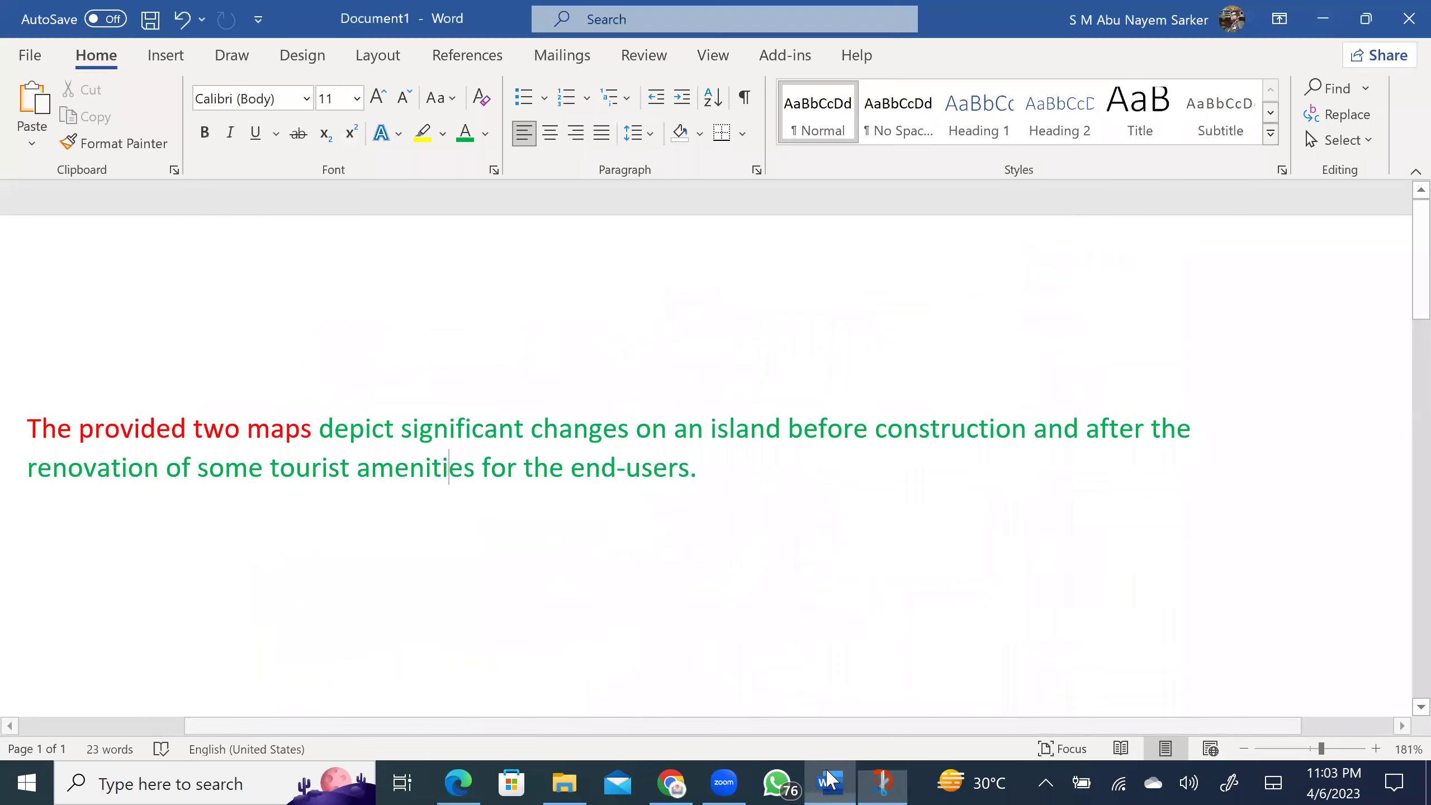
pyautogui.click(828, 781)
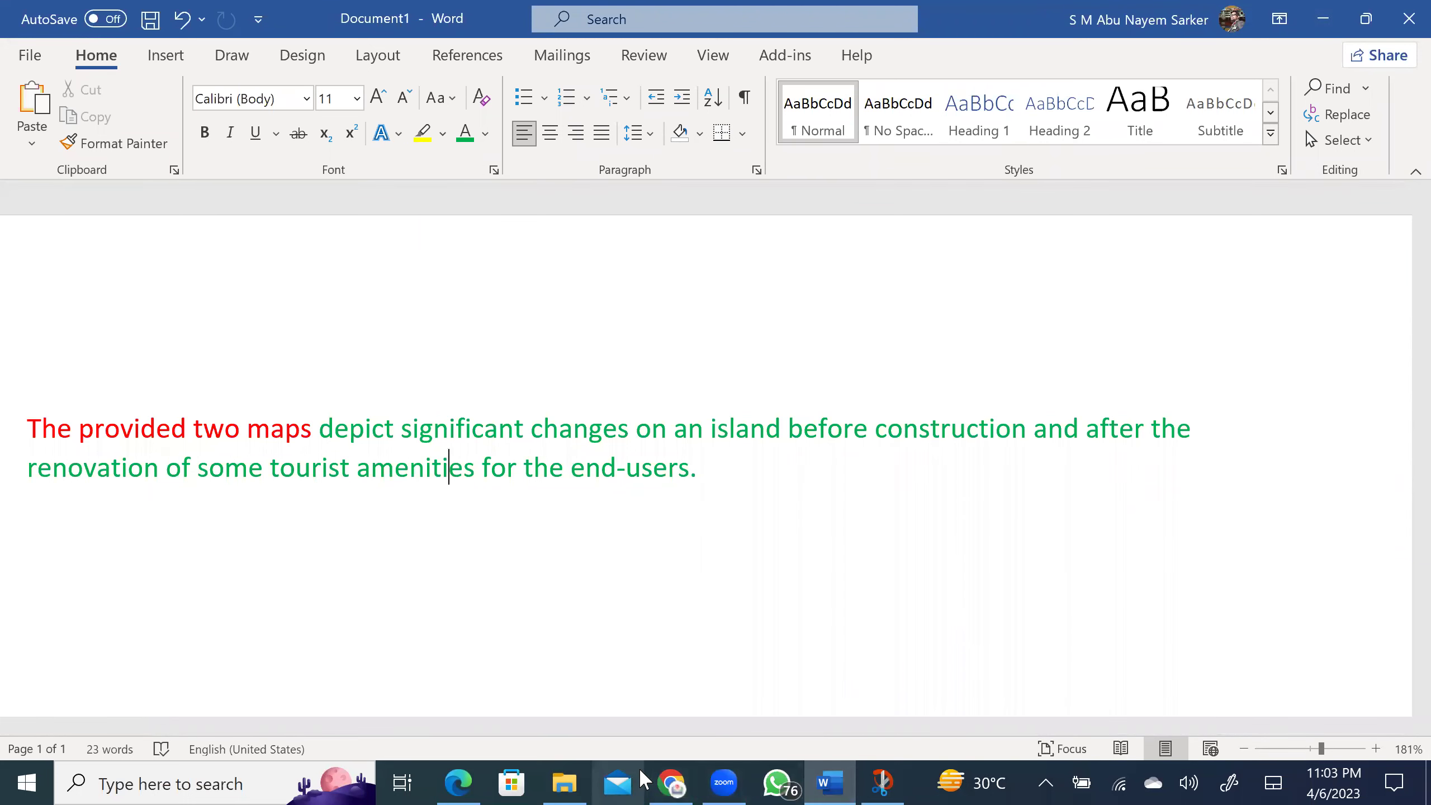
pyautogui.moveTo(665, 782)
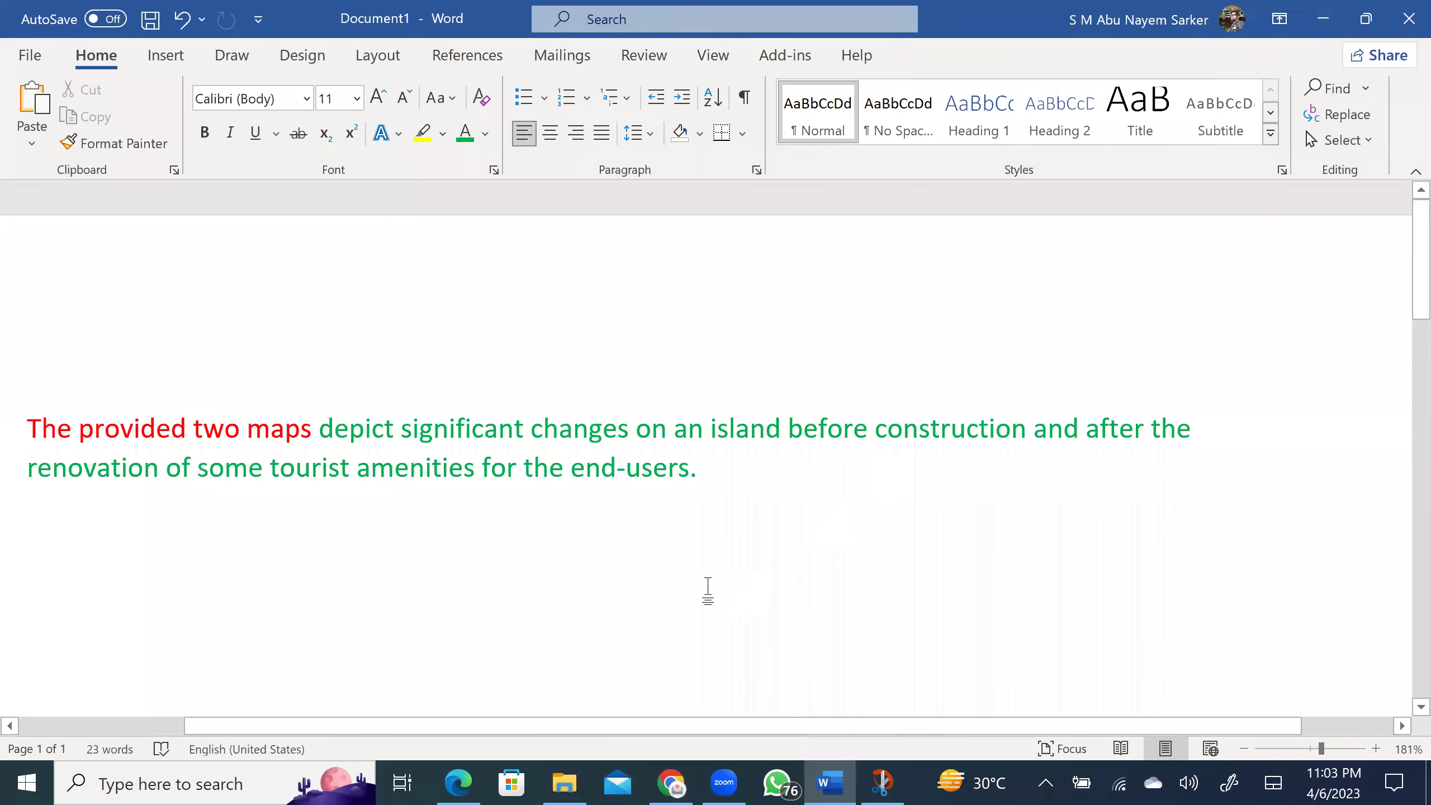
# Switch to Chrome, close the floating video, and examine the unique word count and uniqueness percentage in the plagiarism result
pyautogui.click(671, 781)
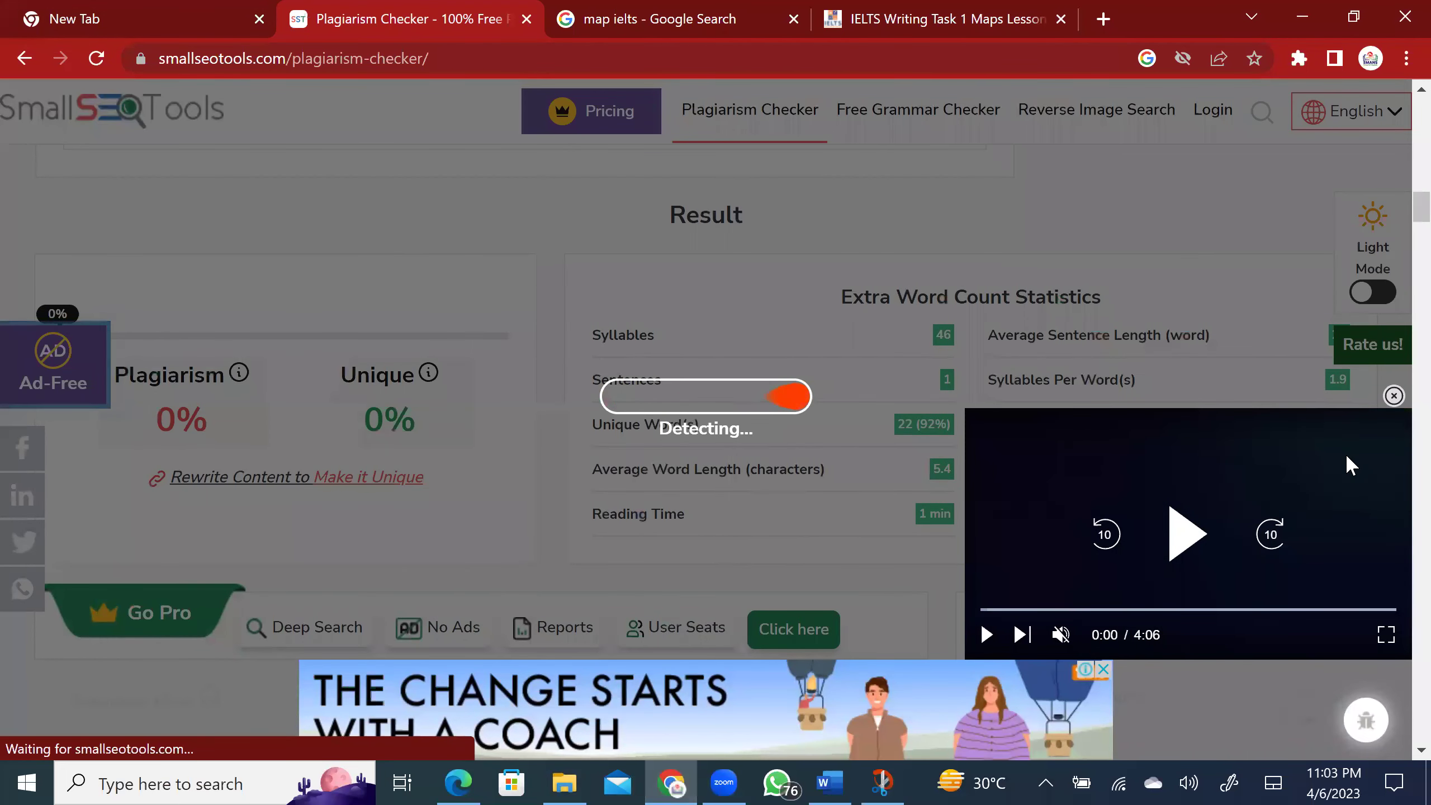
pyautogui.click(1393, 396)
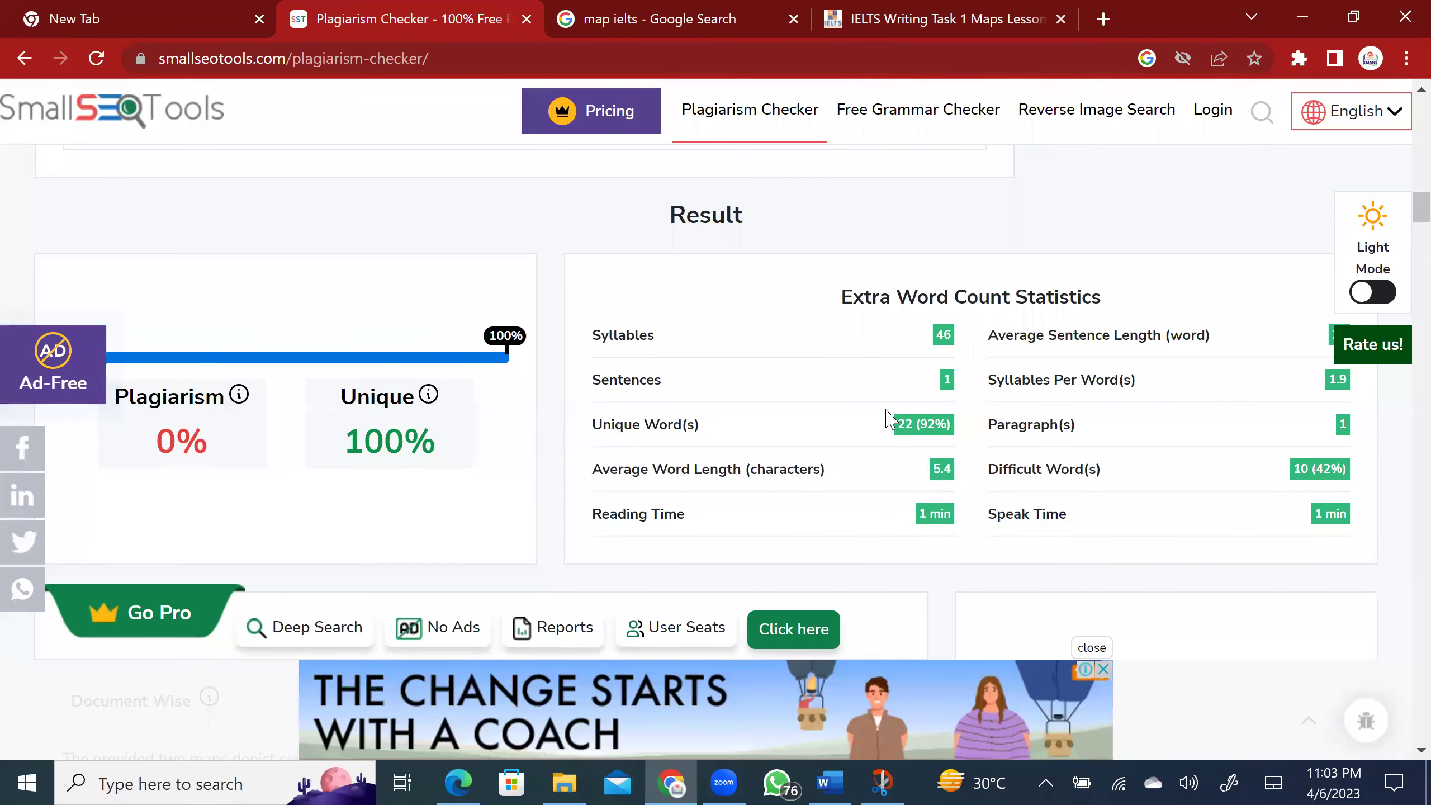
pyautogui.moveTo(701, 427); pyautogui.dragTo(602, 431)
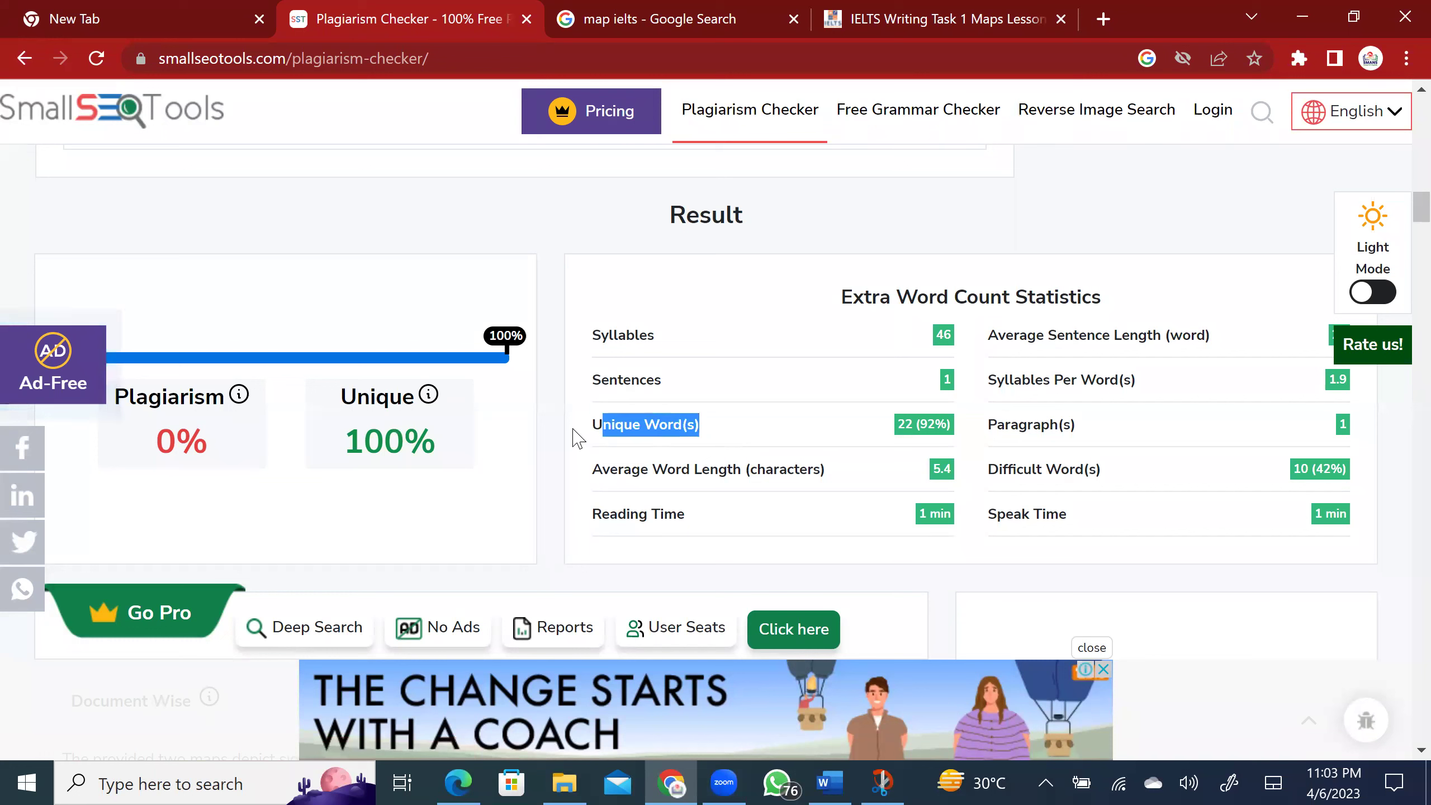
pyautogui.moveTo(907, 417); pyautogui.dragTo(1007, 421)
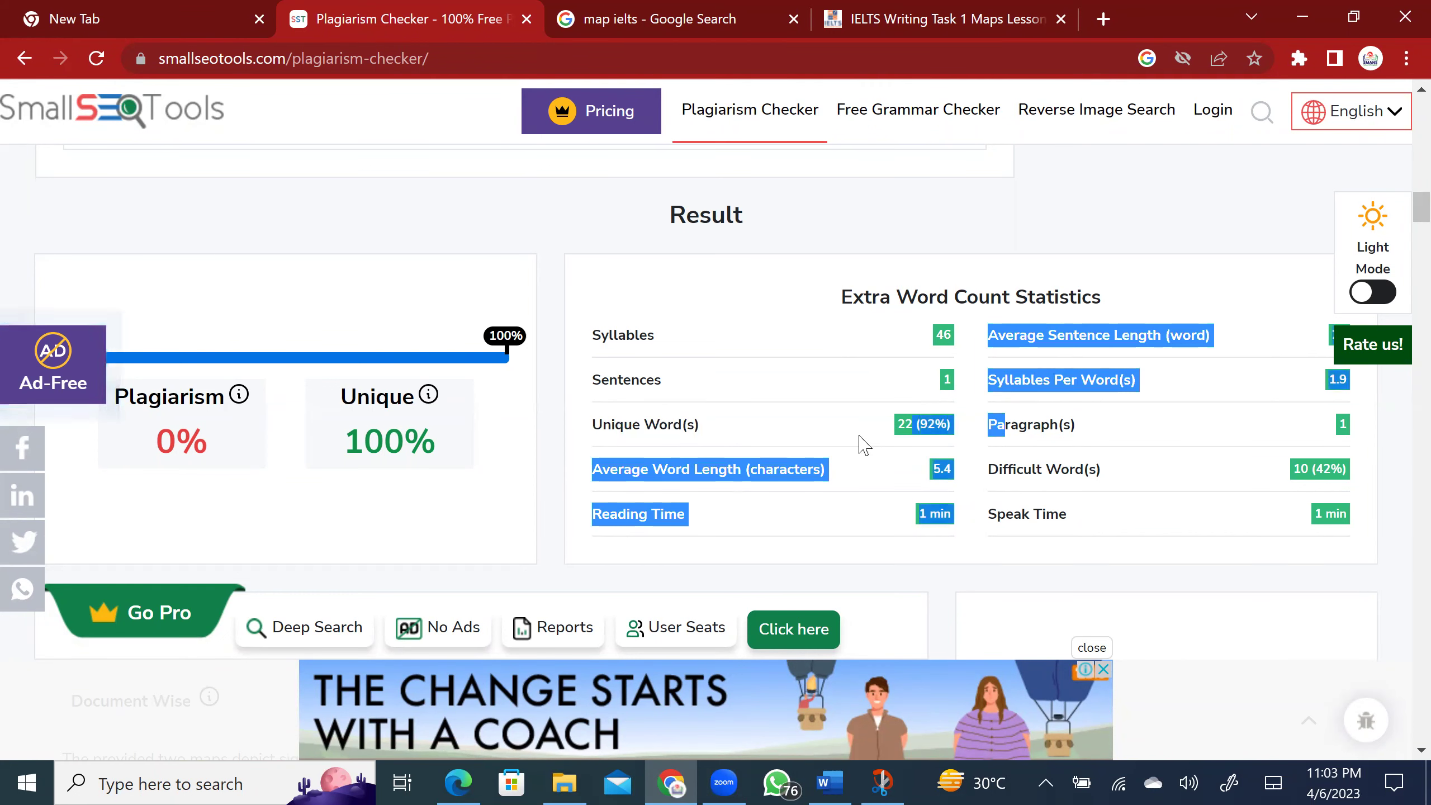
pyautogui.click(627, 422)
pyautogui.moveTo(659, 425); pyautogui.dragTo(589, 424)
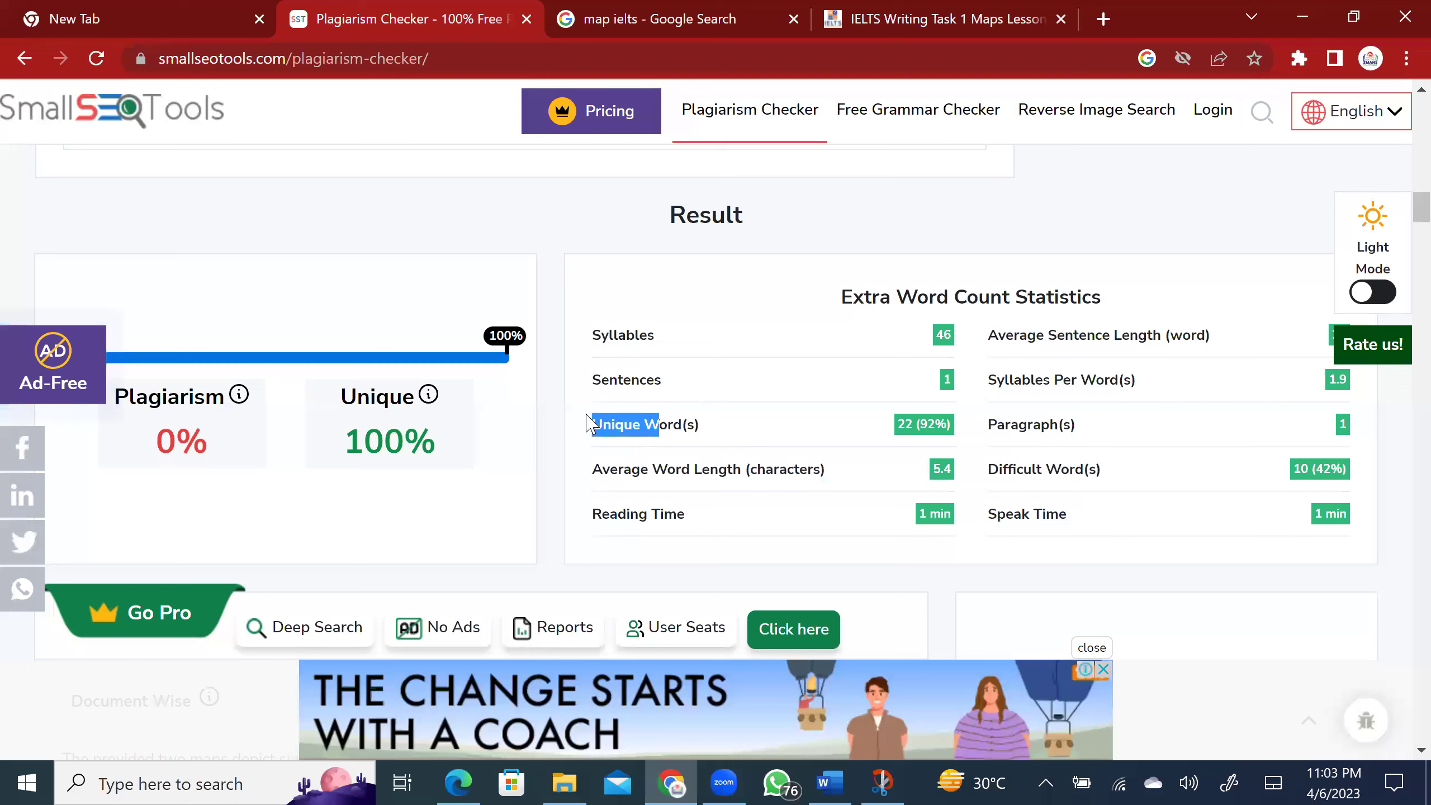
pyautogui.moveTo(893, 428); pyautogui.dragTo(1000, 422)
pyautogui.moveTo(696, 424); pyautogui.dragTo(598, 420)
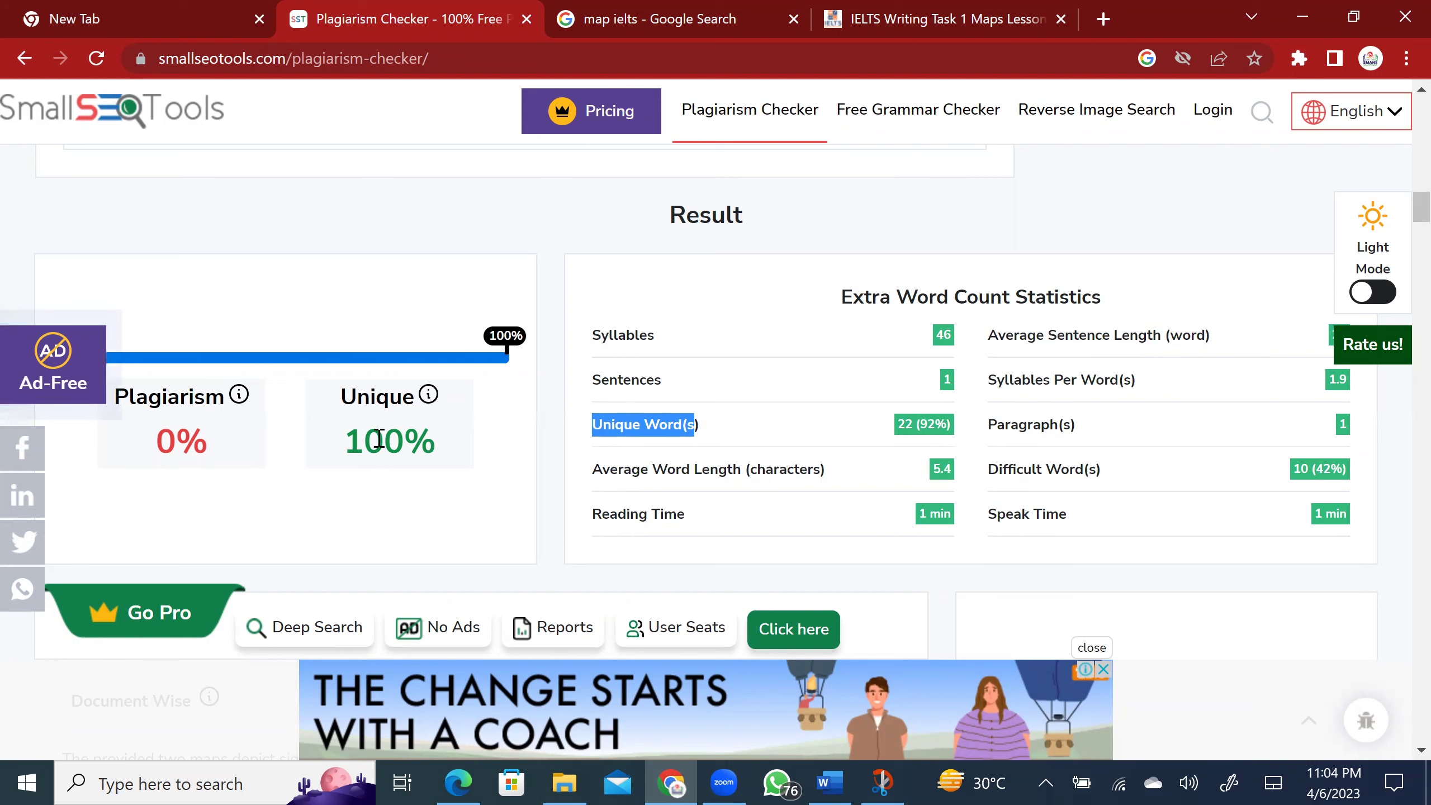
pyautogui.moveTo(353, 442); pyautogui.dragTo(479, 446)
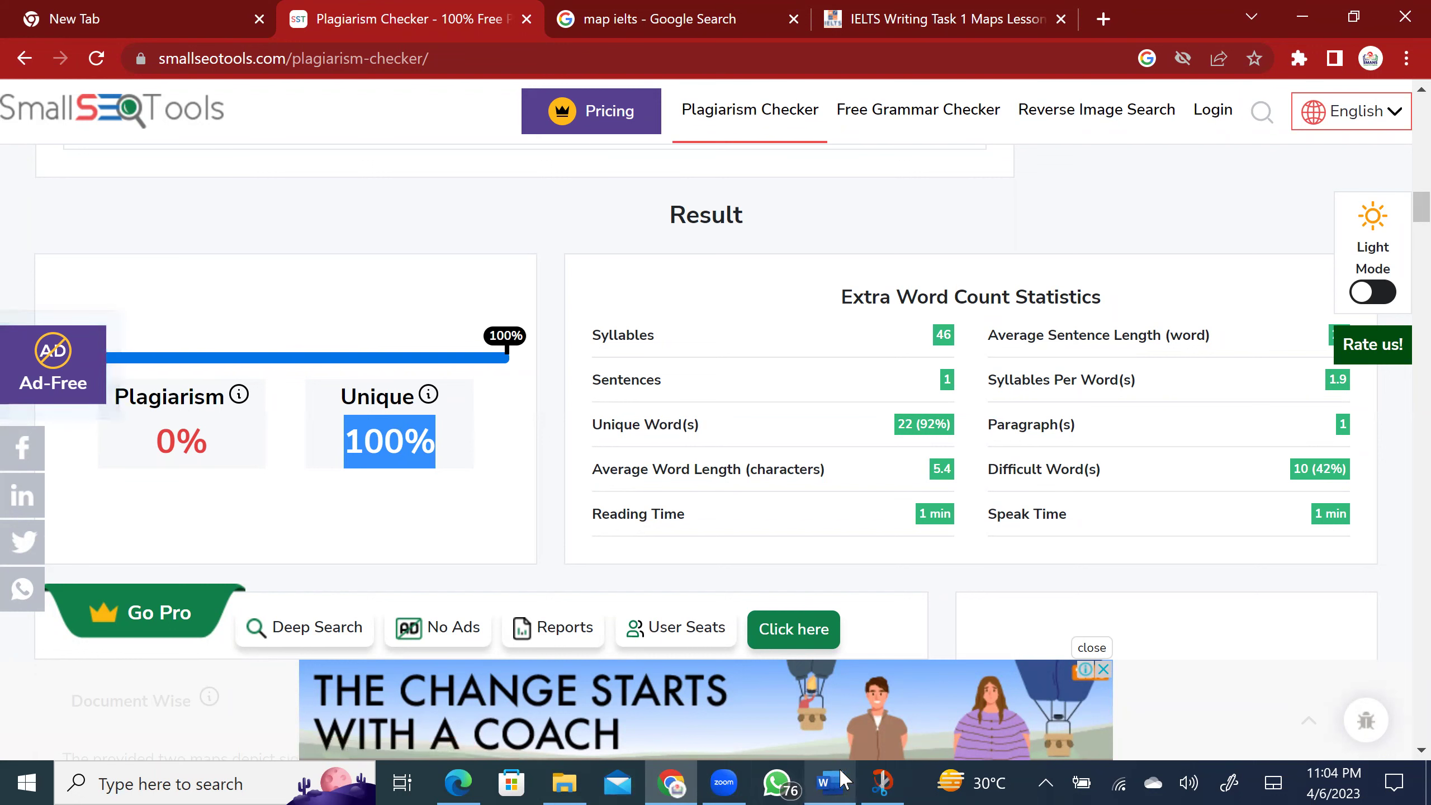
# Review the maps sentence in Word, and switch to Edge to examine the annotated sugar production diagram on page 54
pyautogui.click(827, 780)
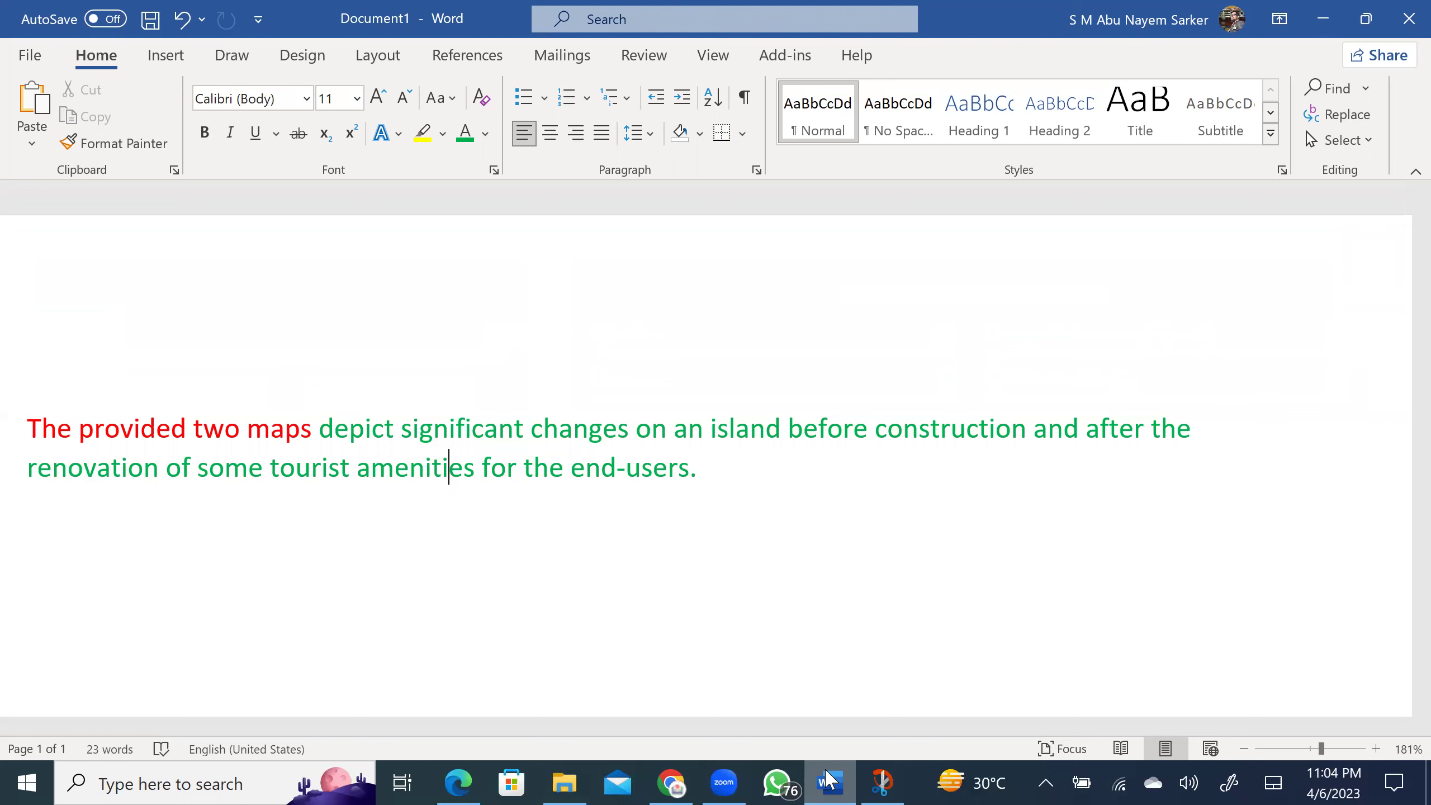
pyautogui.click(458, 780)
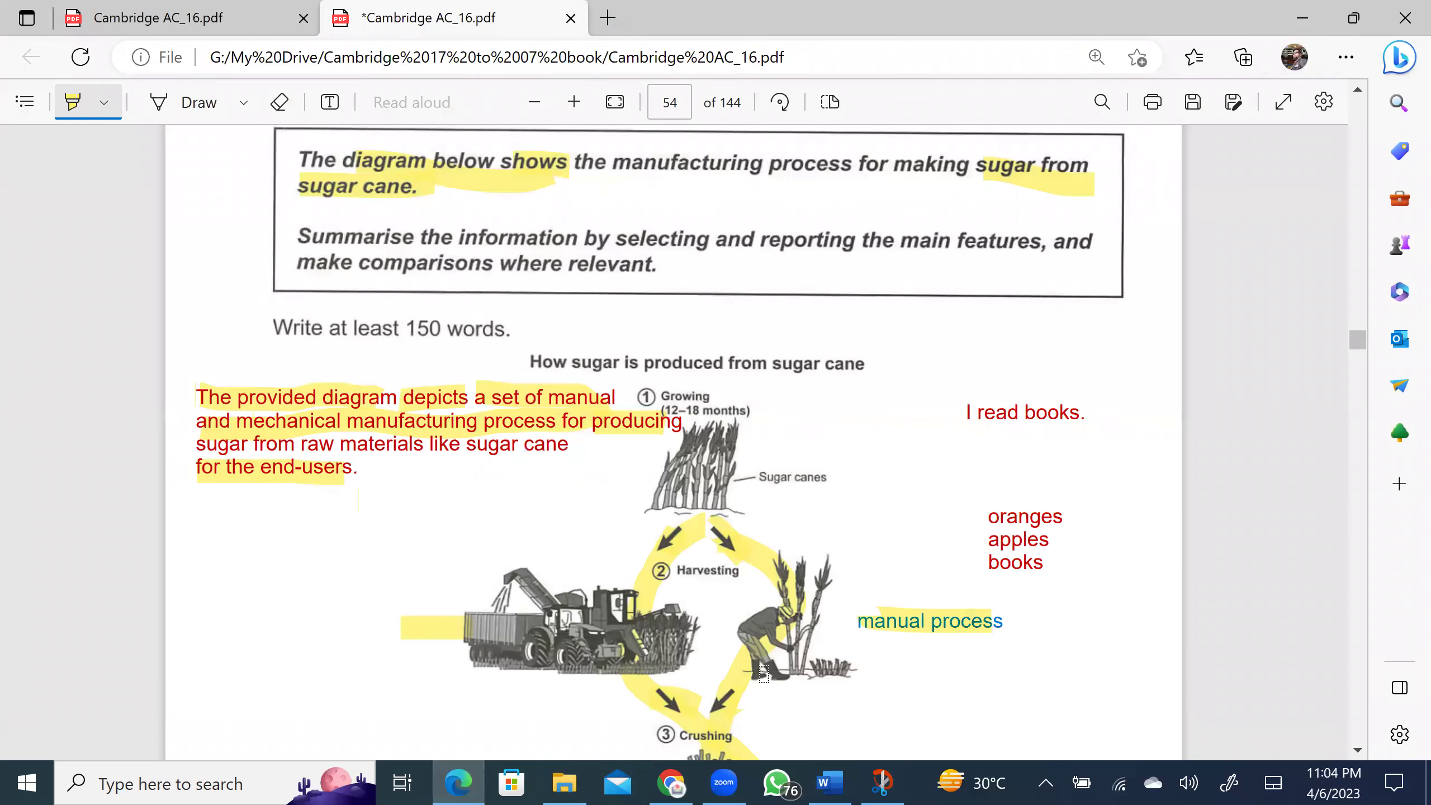
pyautogui.click(1358, 750)
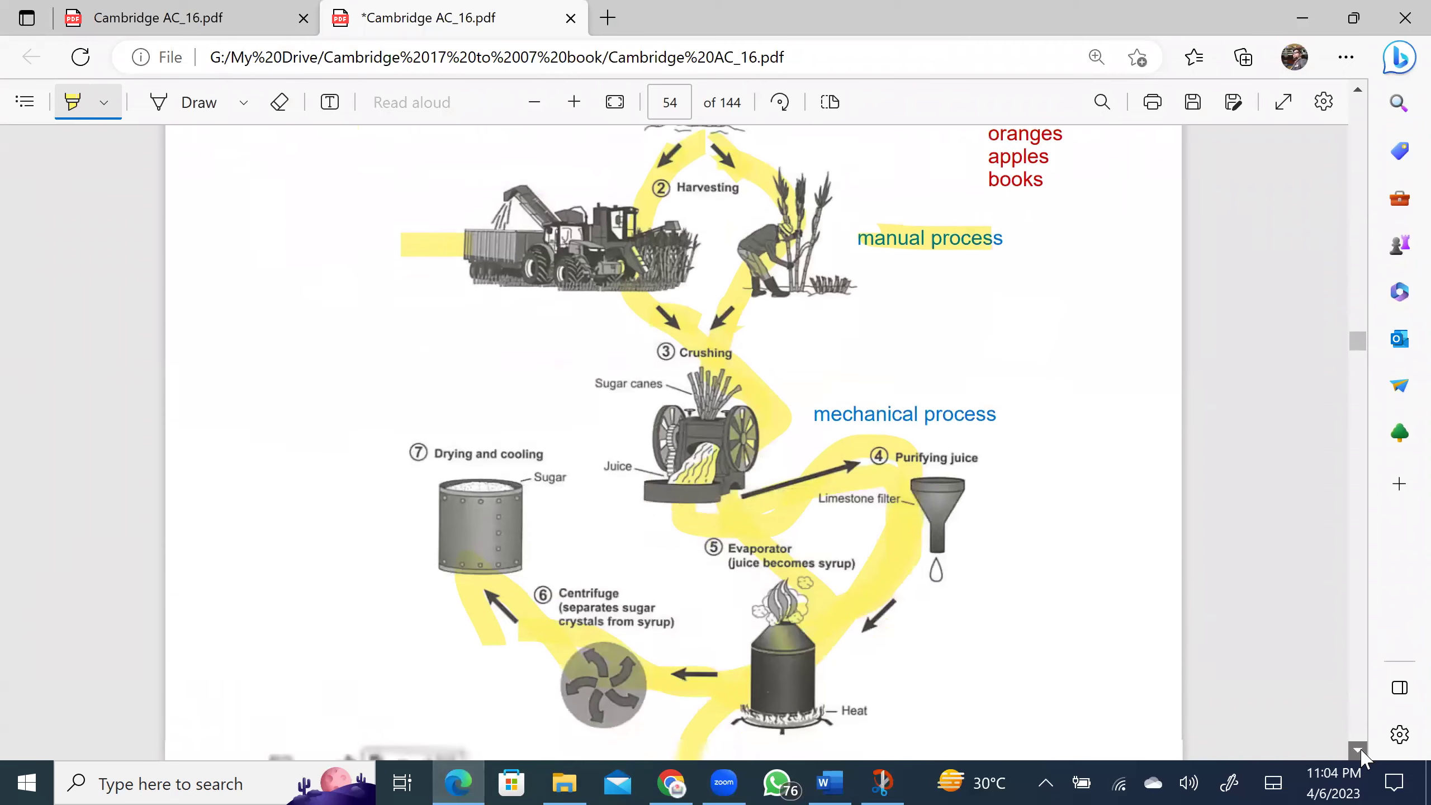
pyautogui.click(1354, 95)
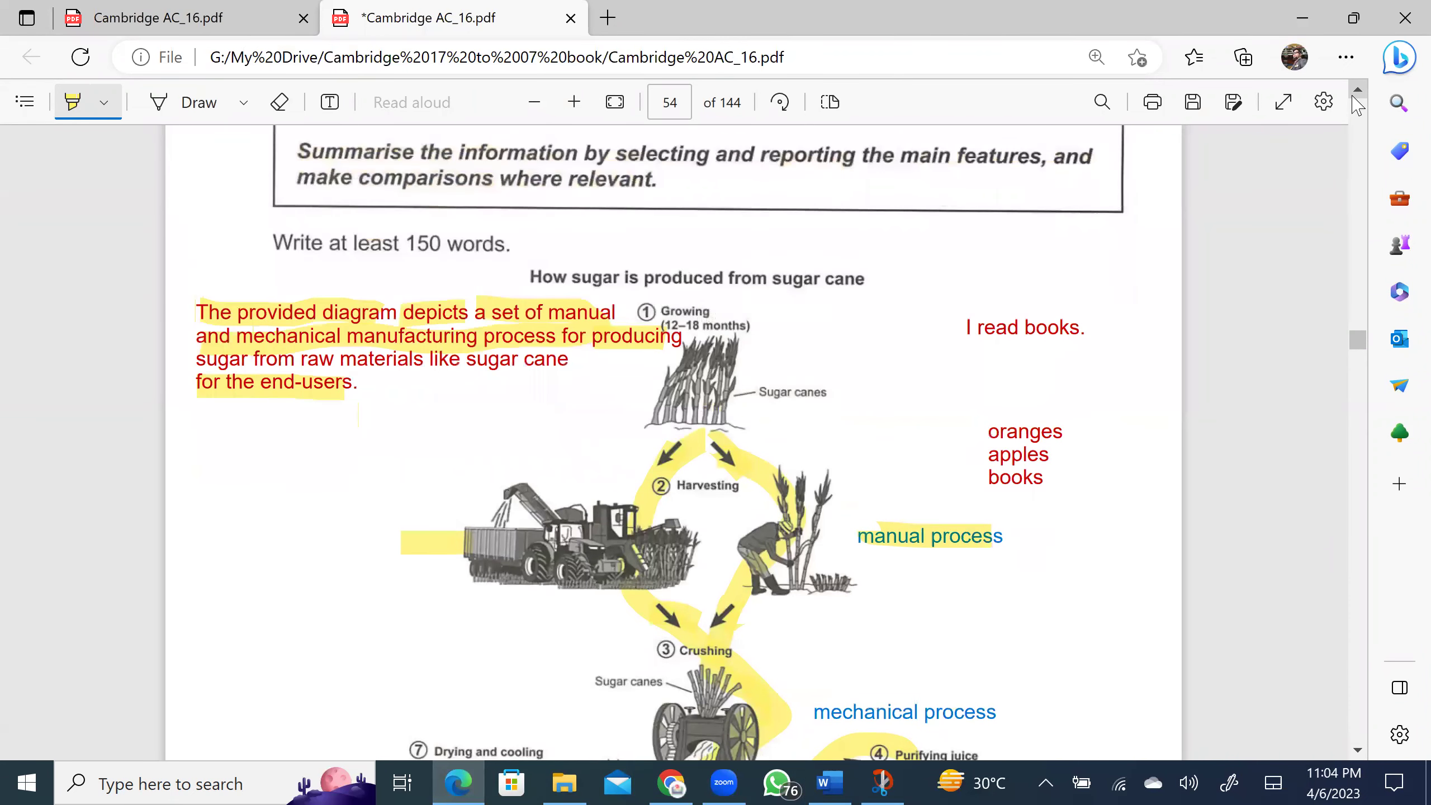